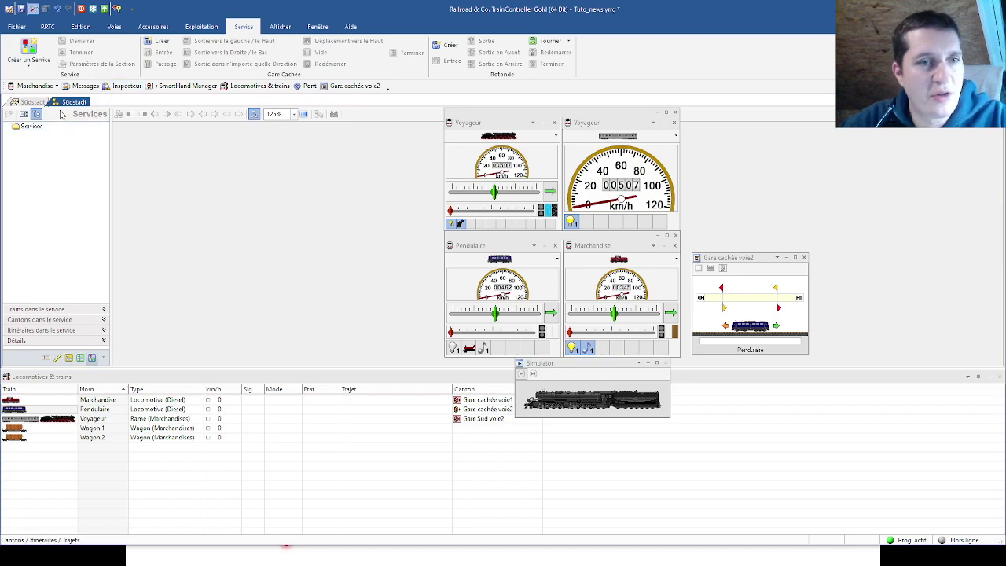
# Create a new service of the type Sortie and name it "Sortie".
pyautogui.click(31, 59)
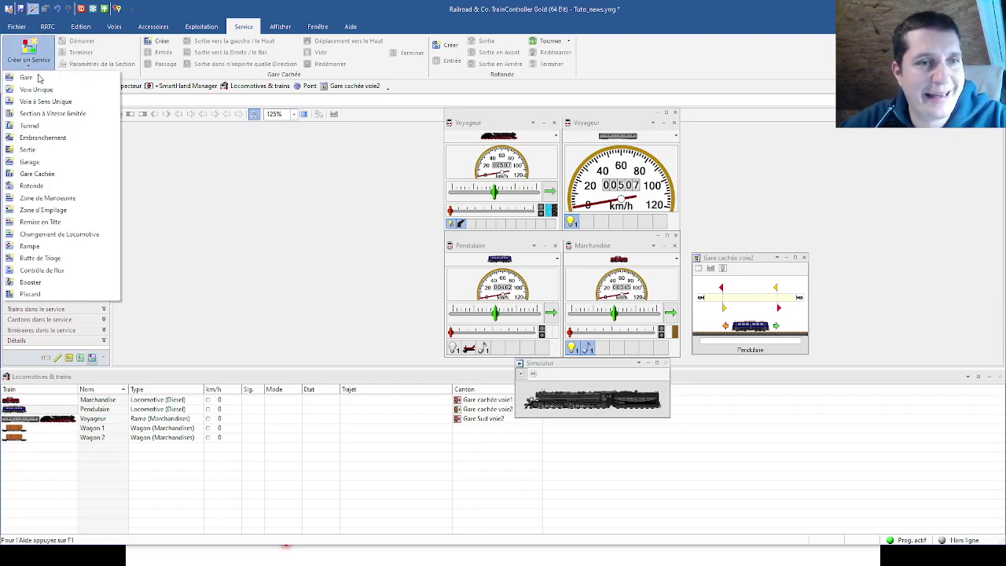
pyautogui.click(38, 154)
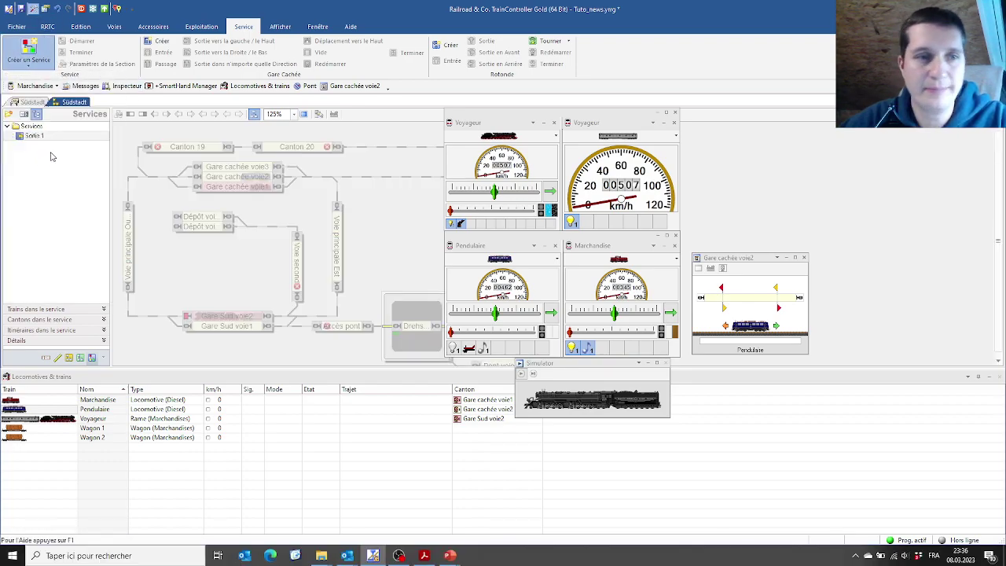
pyautogui.click(36, 136)
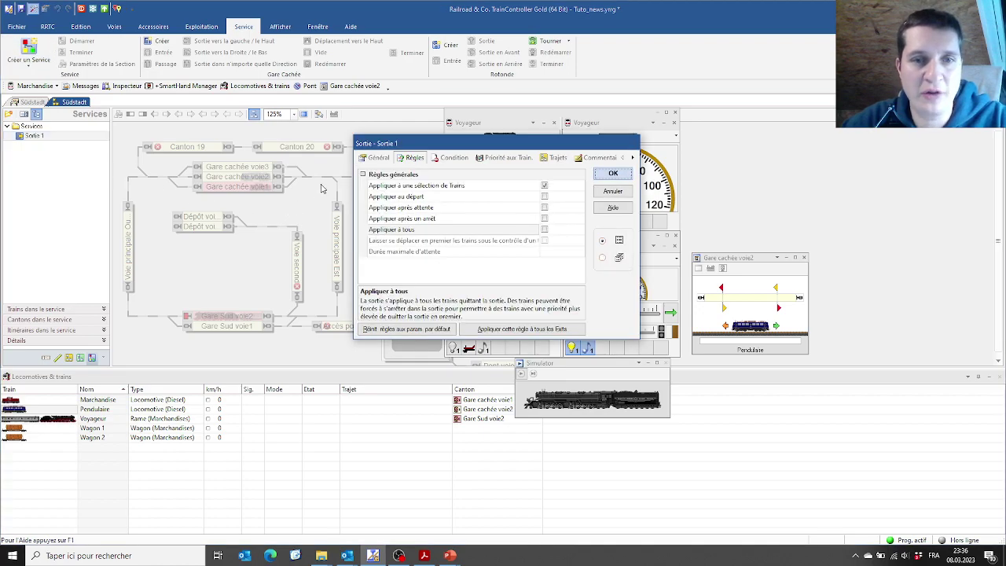
pyautogui.click(376, 157)
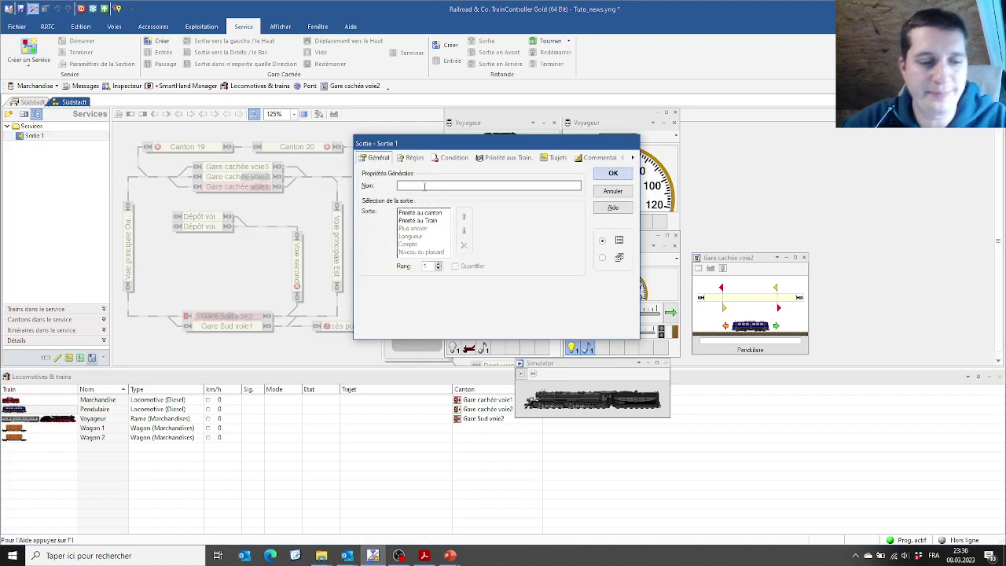
pyautogui.write('Sortie')
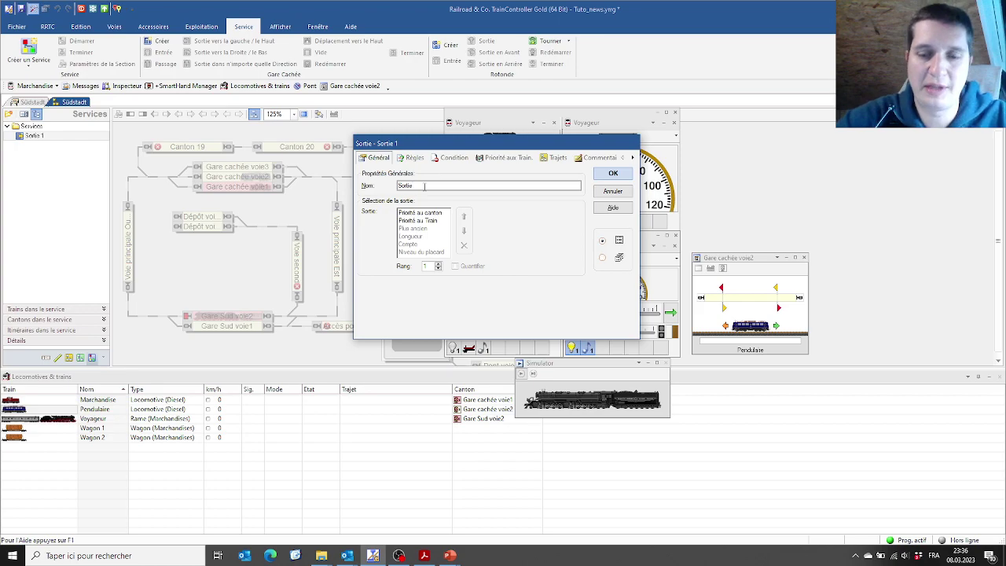
pyautogui.press('Return')
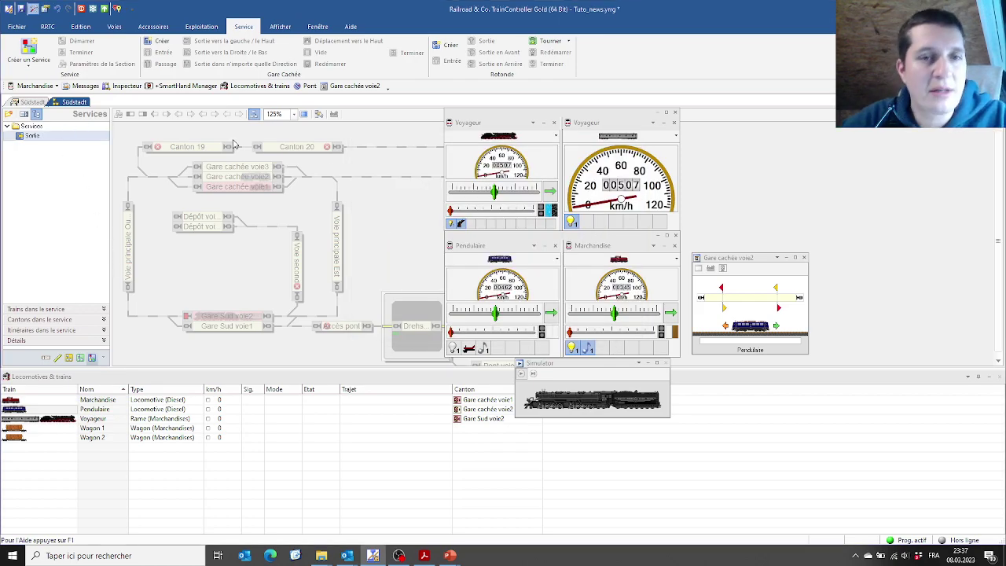
# Assign the three Gare cachée blocks to the Sortie service and set the priority of Gare cachée voie2 to 1010.
pyautogui.click(321, 114)
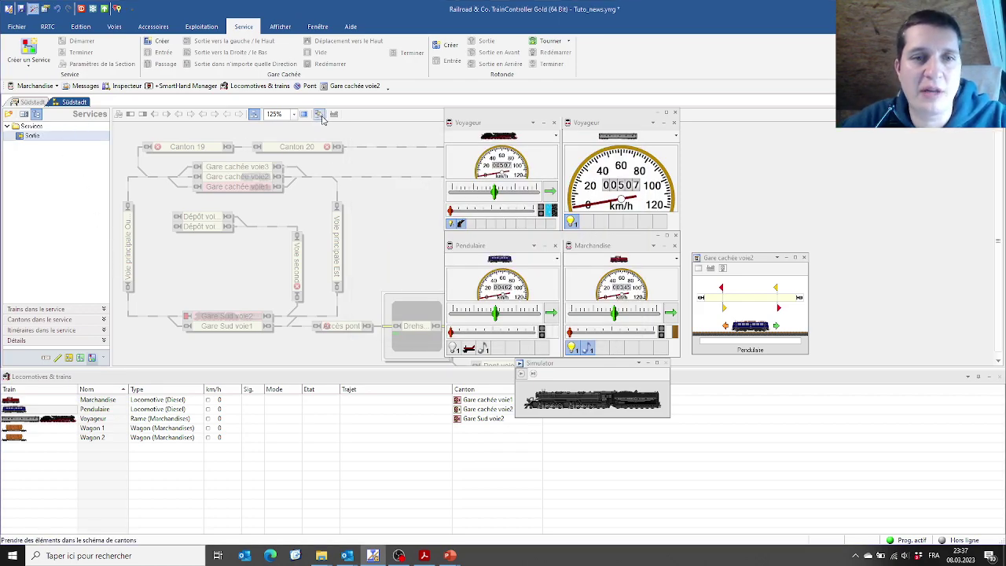
pyautogui.click(250, 166)
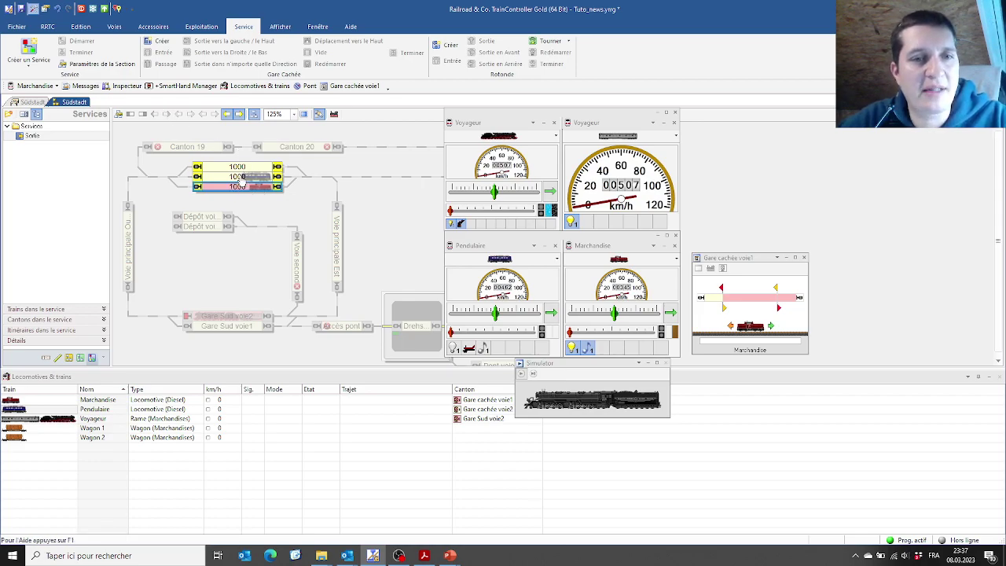
pyautogui.doubleClick(241, 180)
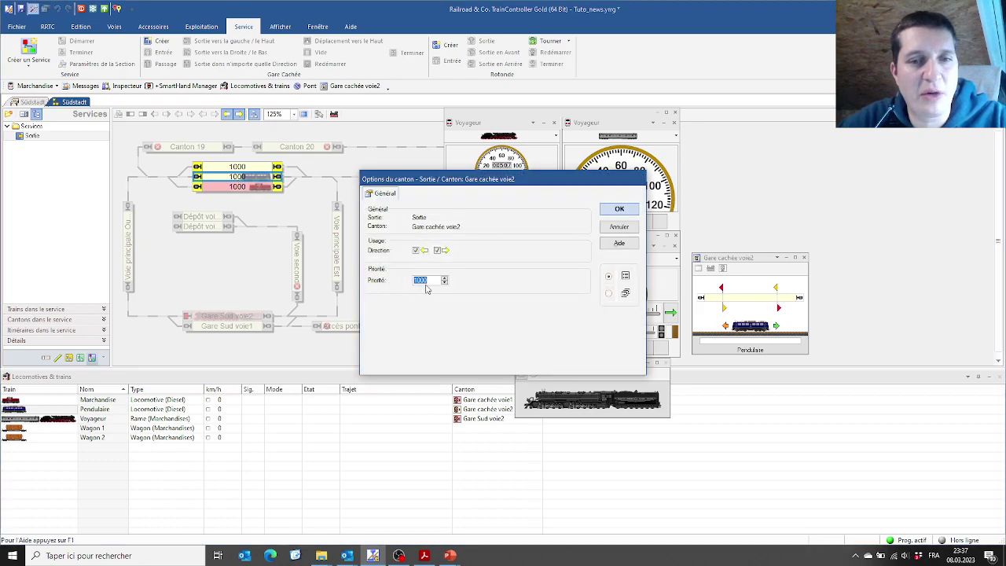
pyautogui.click(425, 280)
pyautogui.moveTo(426, 280); pyautogui.dragTo(420, 280)
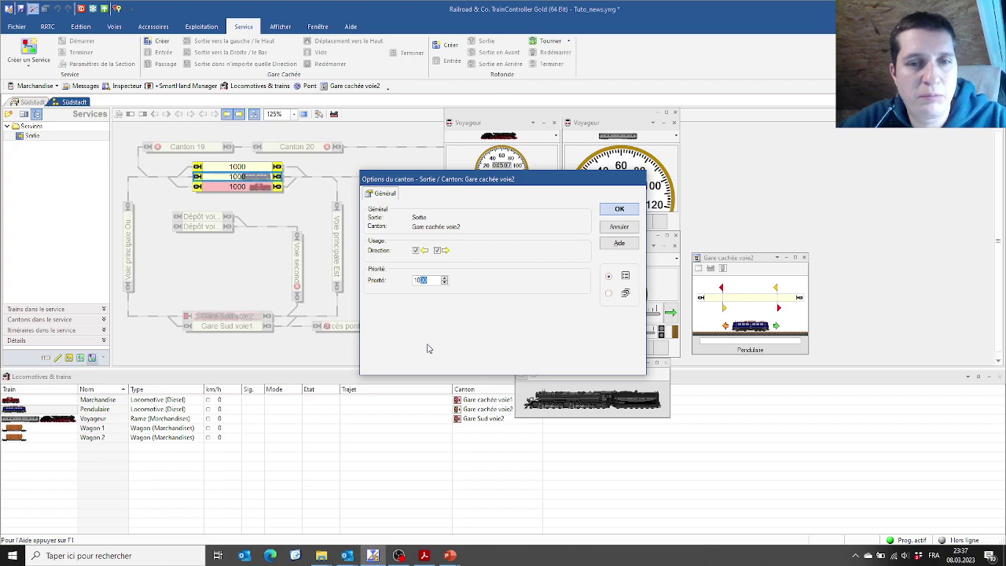
pyautogui.write('10')
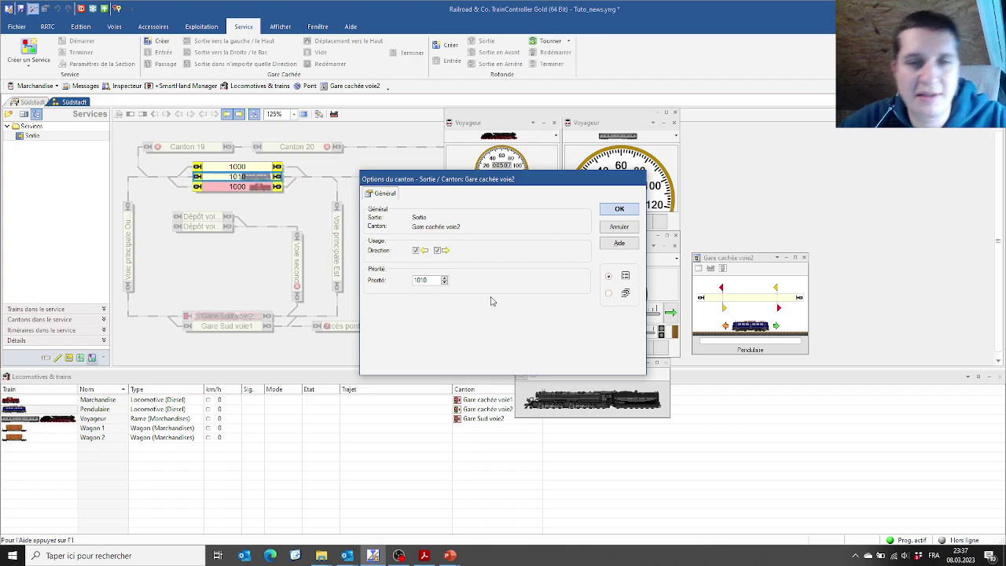
pyautogui.click(612, 211)
# Set the priority of the block Gare cachée voie3 to 1005 in the Sortie service.
pyautogui.doubleClick(245, 168)
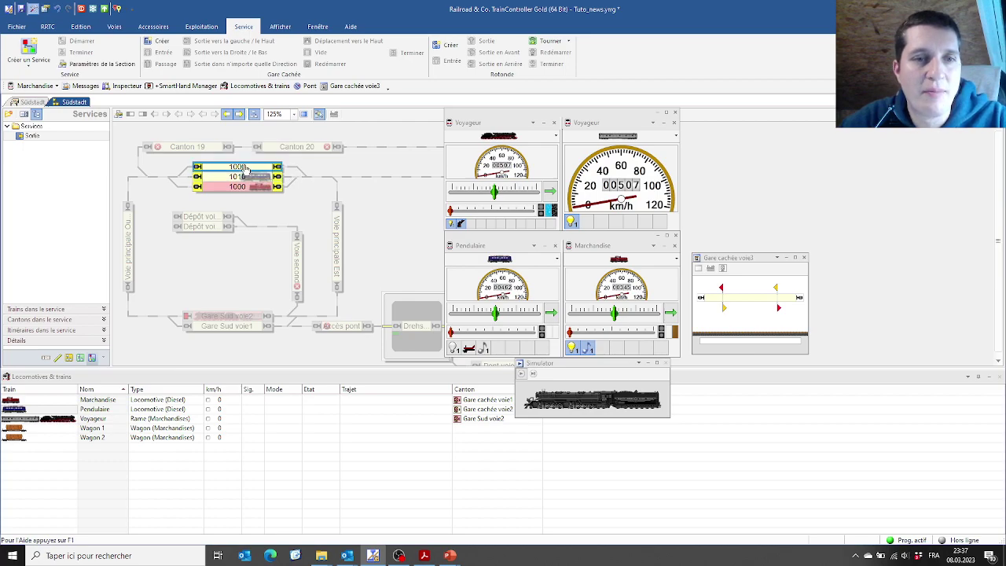
pyautogui.click(426, 281)
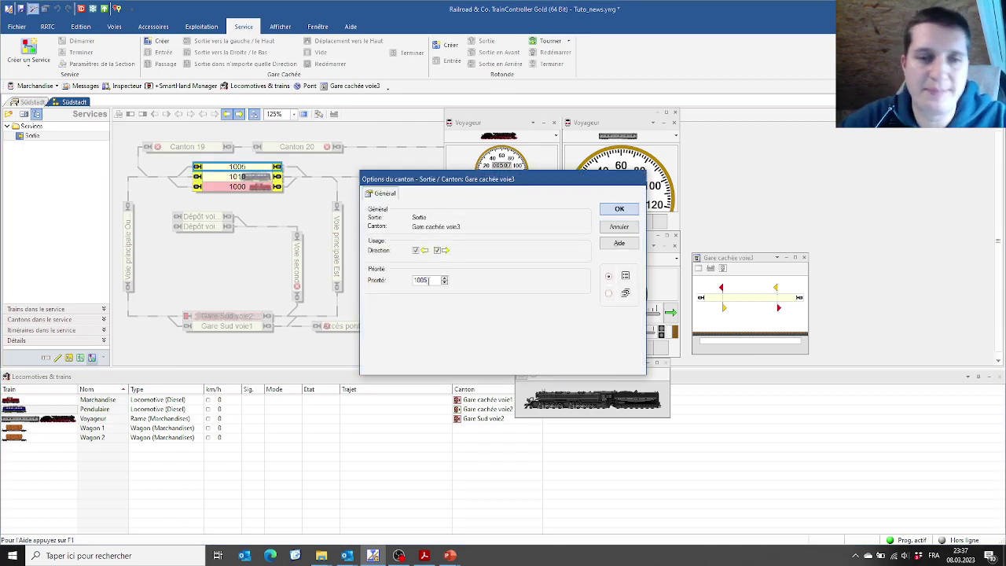
pyautogui.write('5')
pyautogui.click(619, 209)
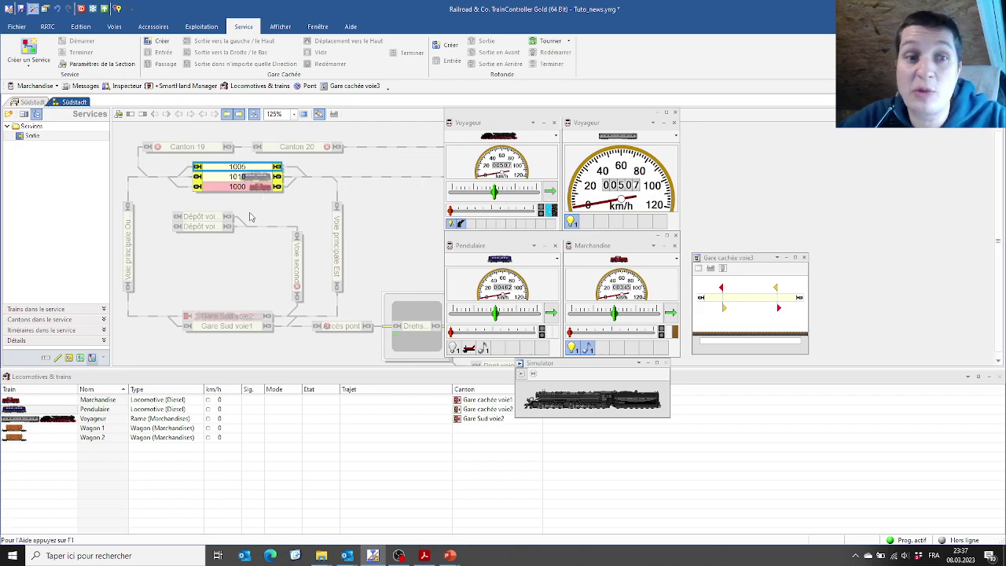
# Open the Sortie service's properties, move the criterion Priorité au Train above Priorité au canton and return it to second place.
pyautogui.click(32, 138)
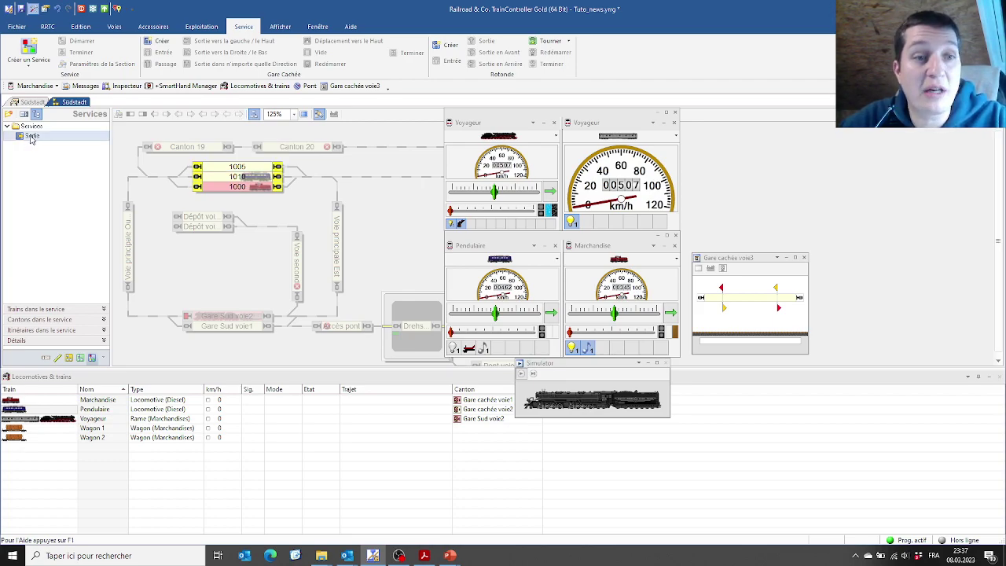
pyautogui.doubleClick(32, 138)
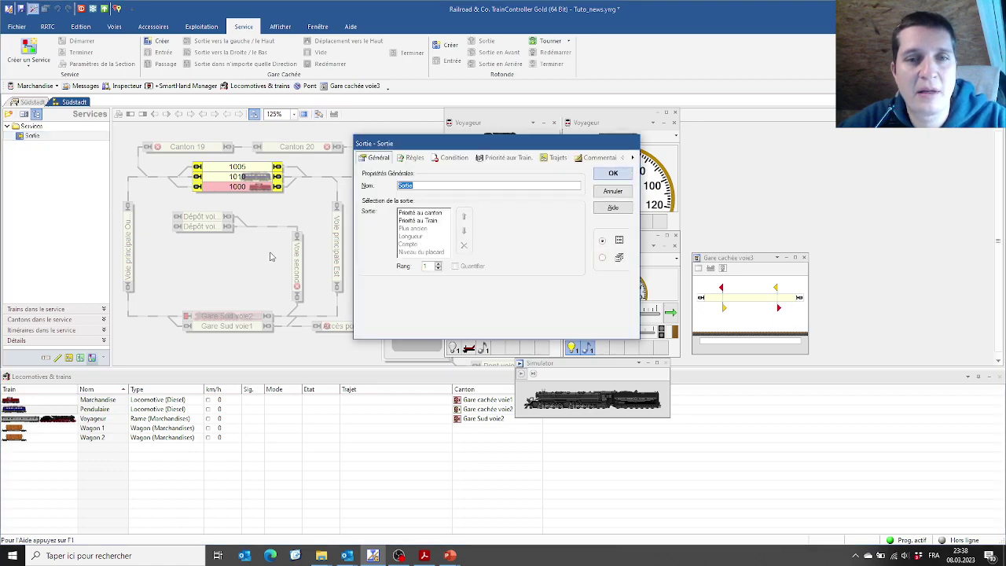
pyautogui.click(420, 213)
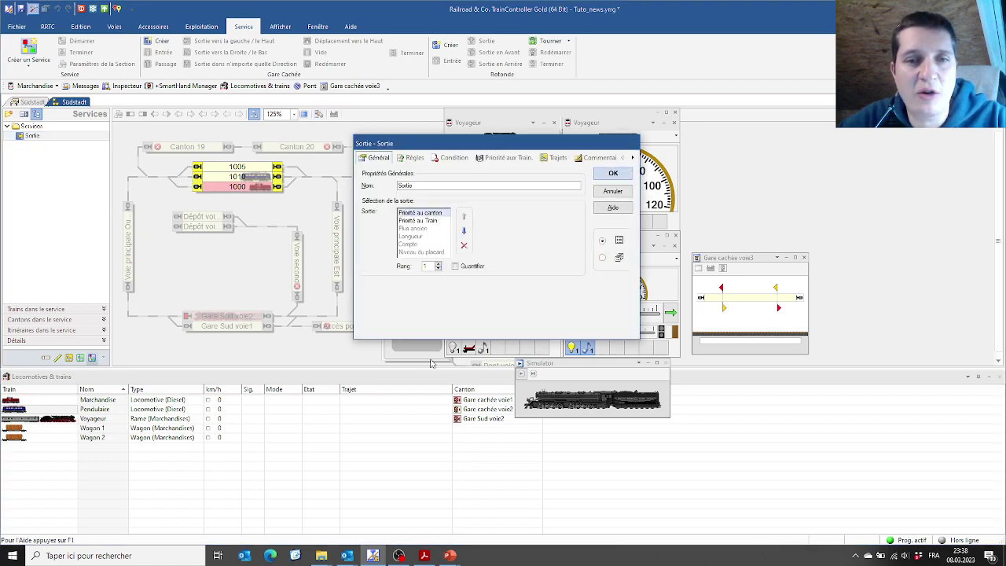
pyautogui.click(434, 222)
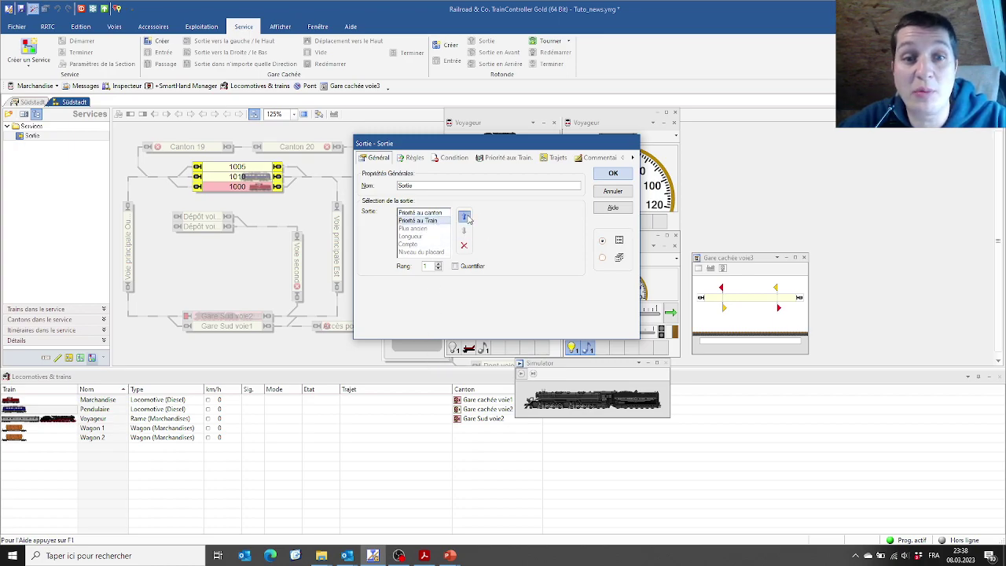
pyautogui.click(464, 217)
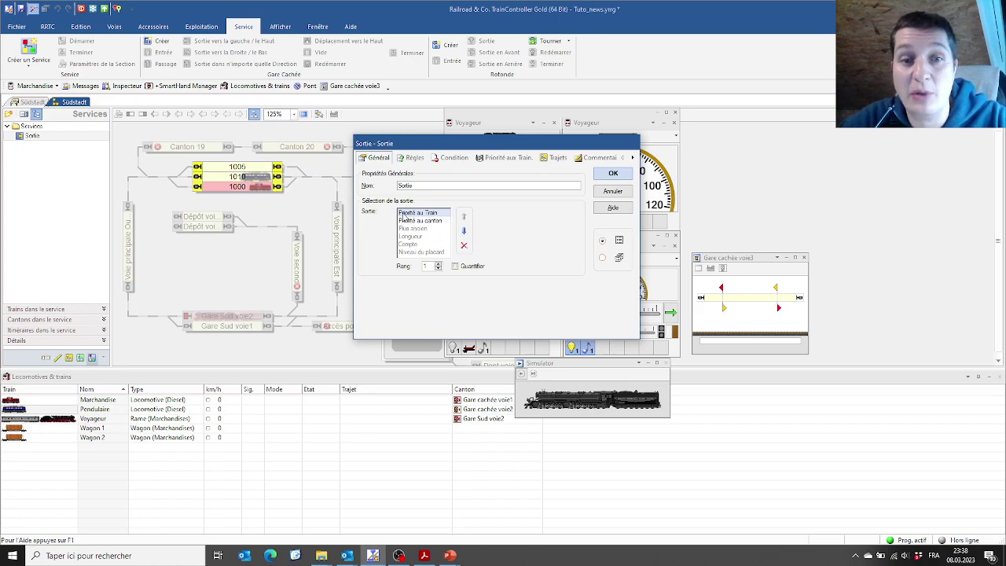
pyautogui.click(464, 230)
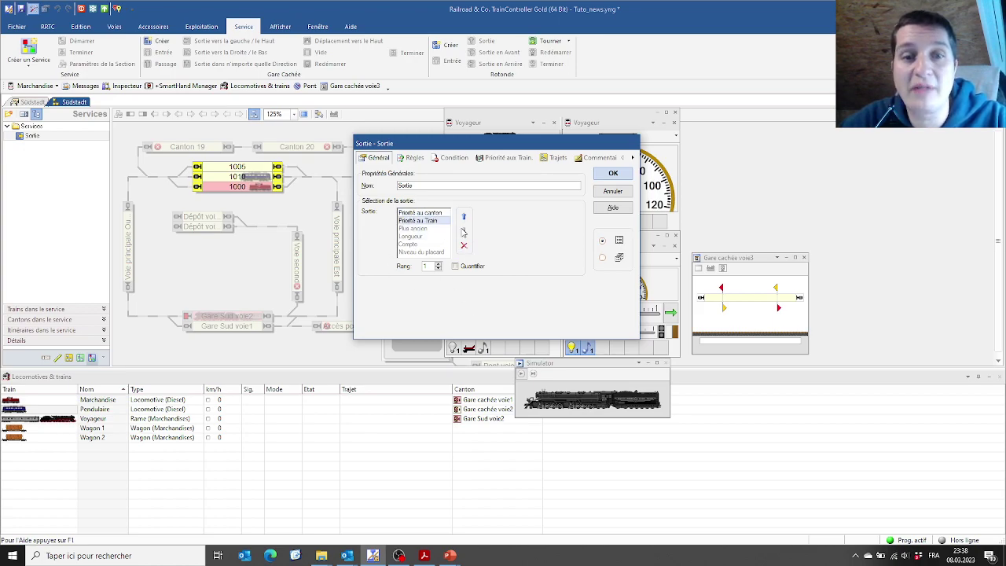
# Enable the Plus ancien selection criterion and move it to the first place in the exit criteria.
pyautogui.click(431, 228)
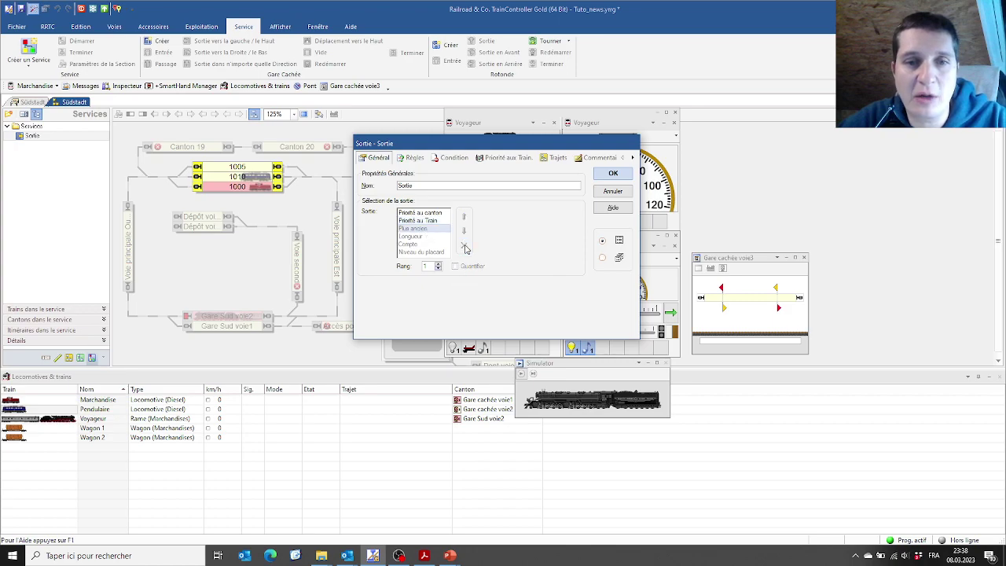
pyautogui.click(429, 228)
pyautogui.click(463, 219)
pyautogui.click(463, 219)
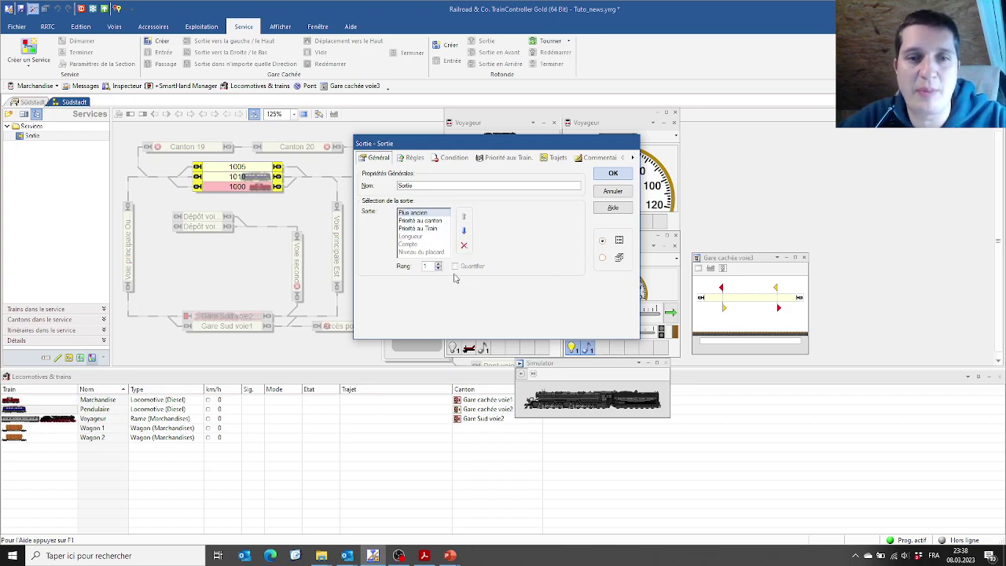
# Turn on the Quantifier option for the Priorité au Train criterion.
pyautogui.click(431, 221)
pyautogui.click(431, 228)
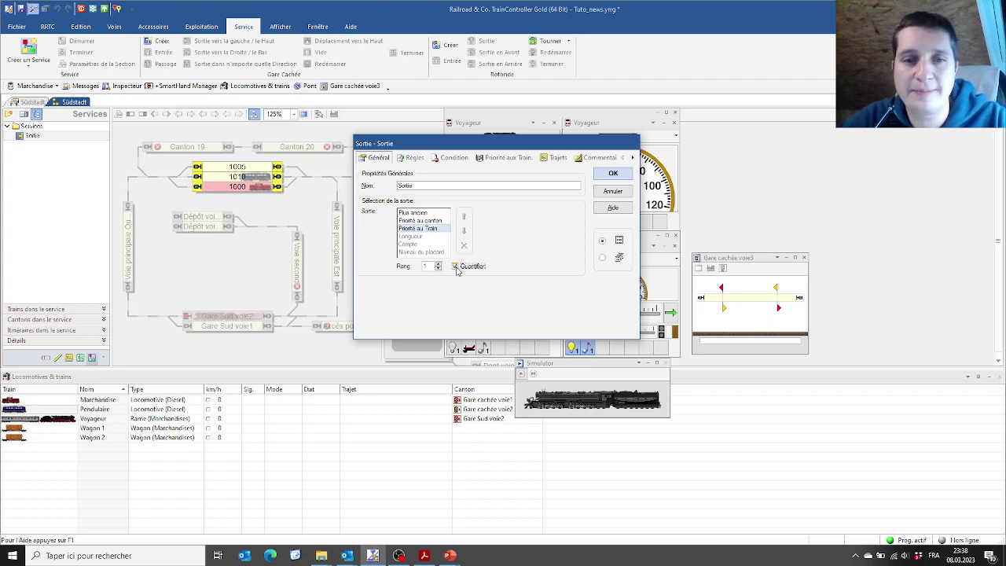
pyautogui.click(455, 266)
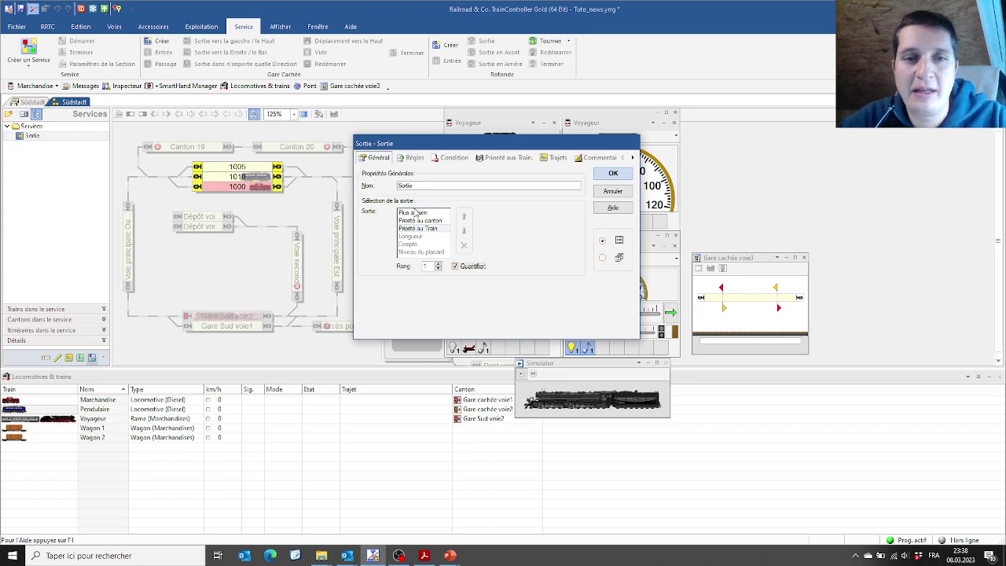
# Move the Plus ancien criterion back below Priorité au Train and disable it.
pyautogui.click(416, 213)
pyautogui.click(464, 230)
pyautogui.click(464, 230)
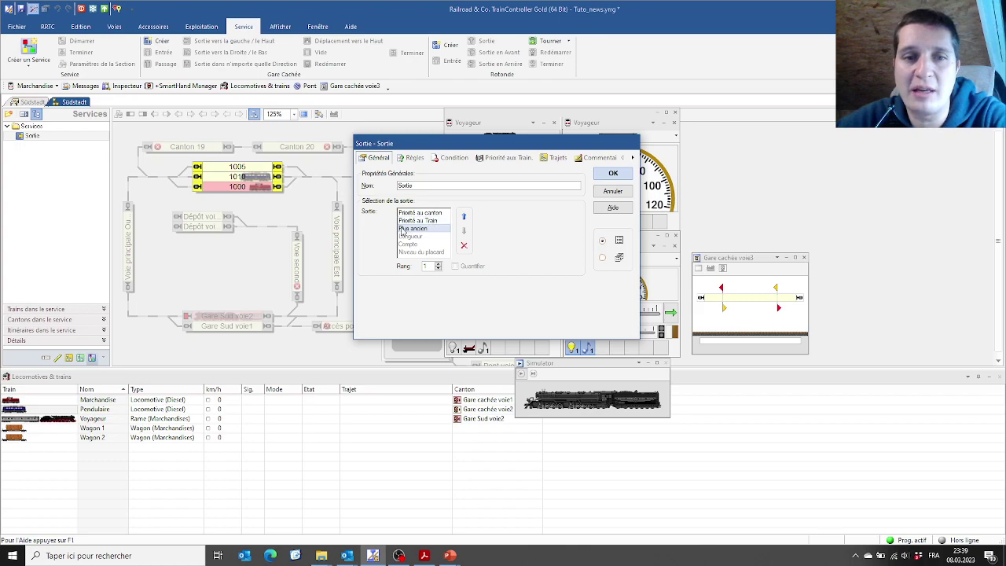
pyautogui.click(464, 245)
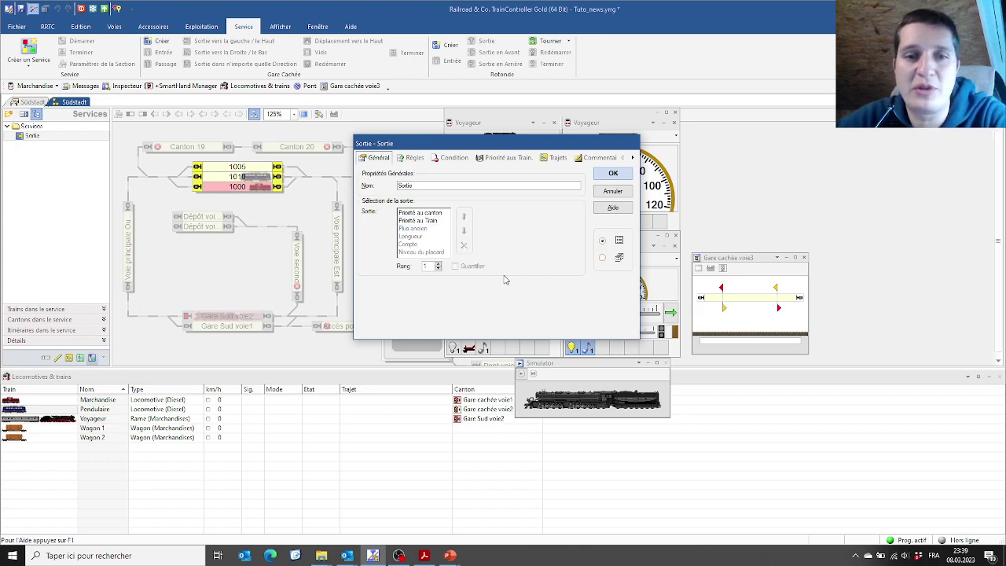
# Disable the Priorité au canton criterion and raise the rank of Priorité au Train.
pyautogui.click(419, 213)
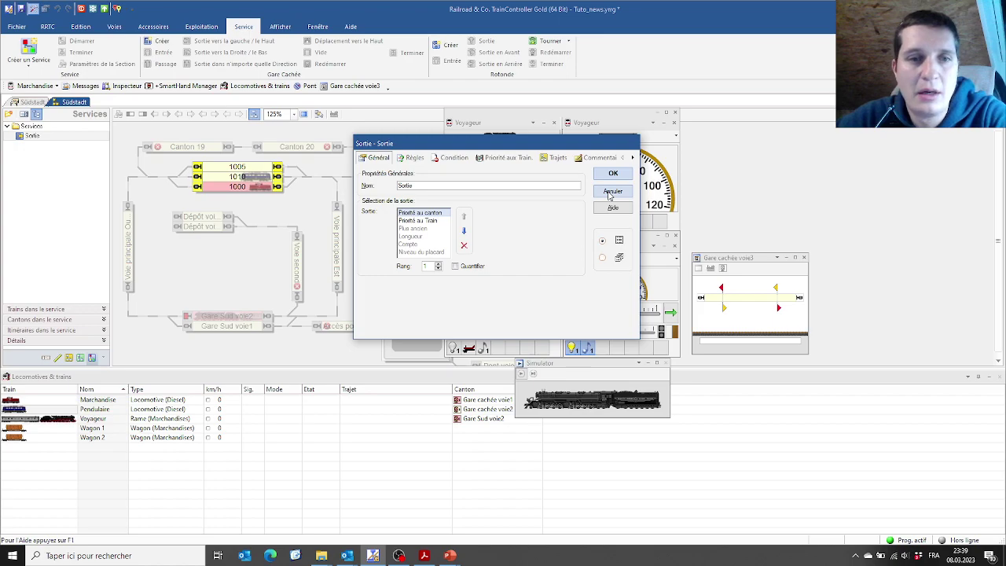
pyautogui.click(463, 244)
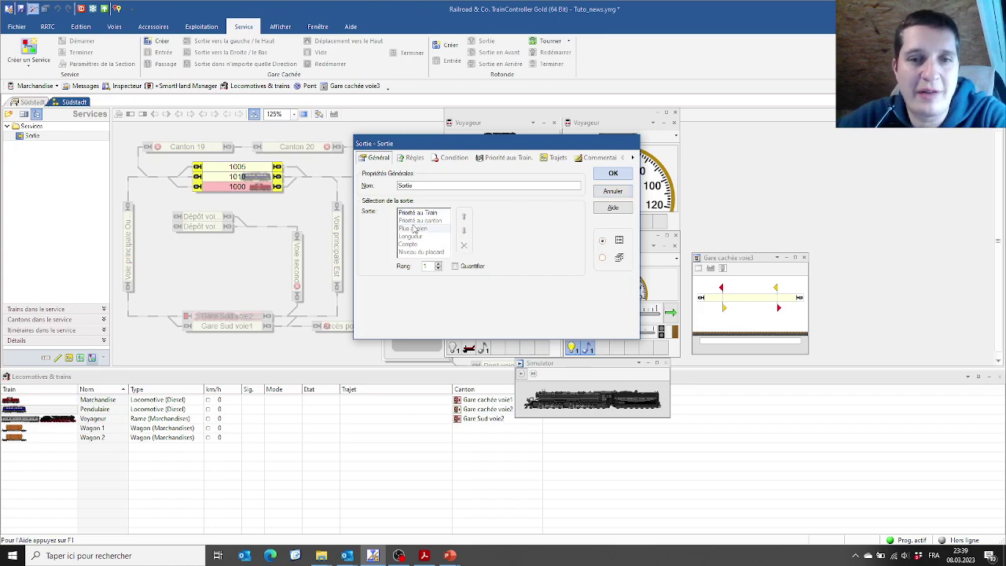
pyautogui.click(419, 220)
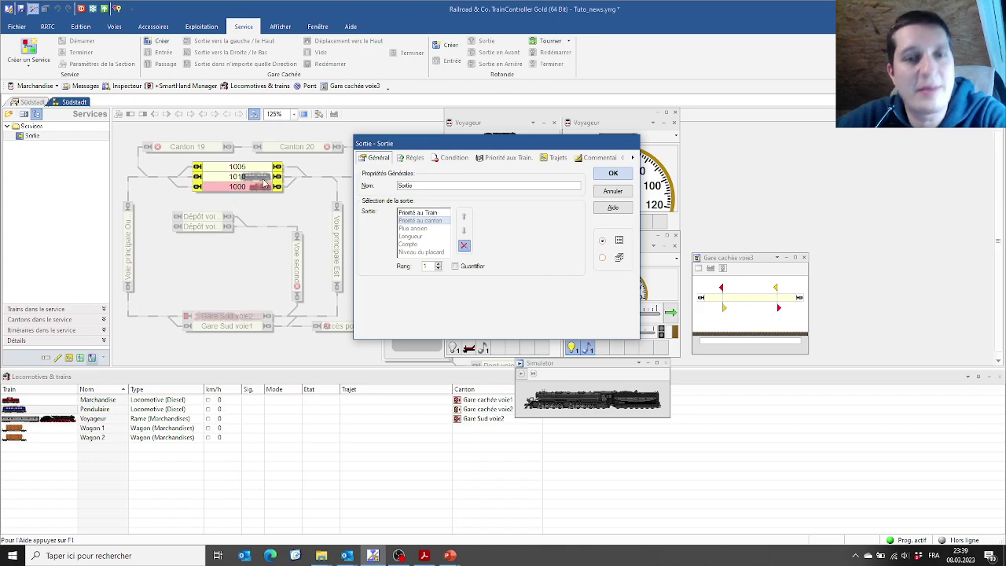
pyautogui.click(428, 214)
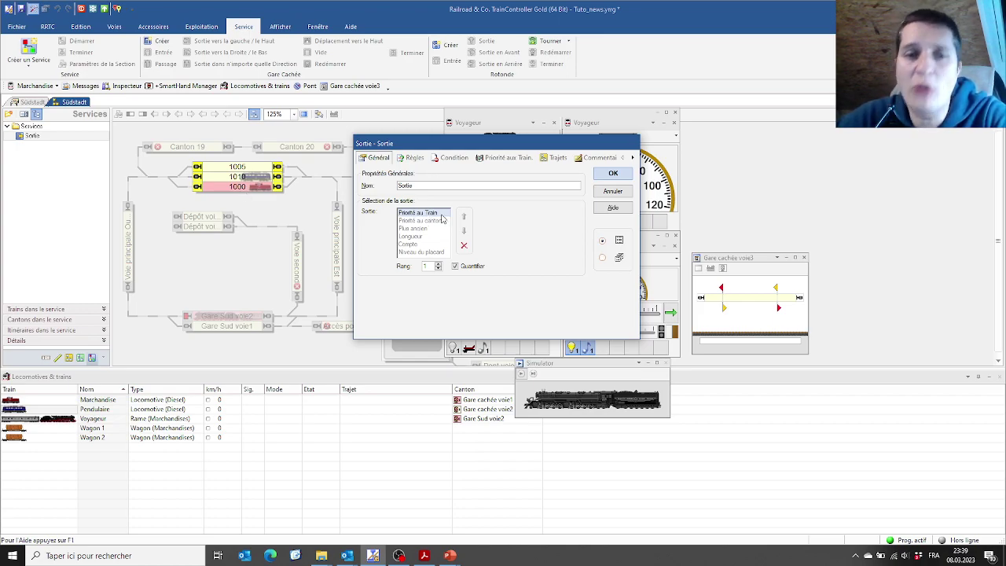
pyautogui.doubleClick(428, 267)
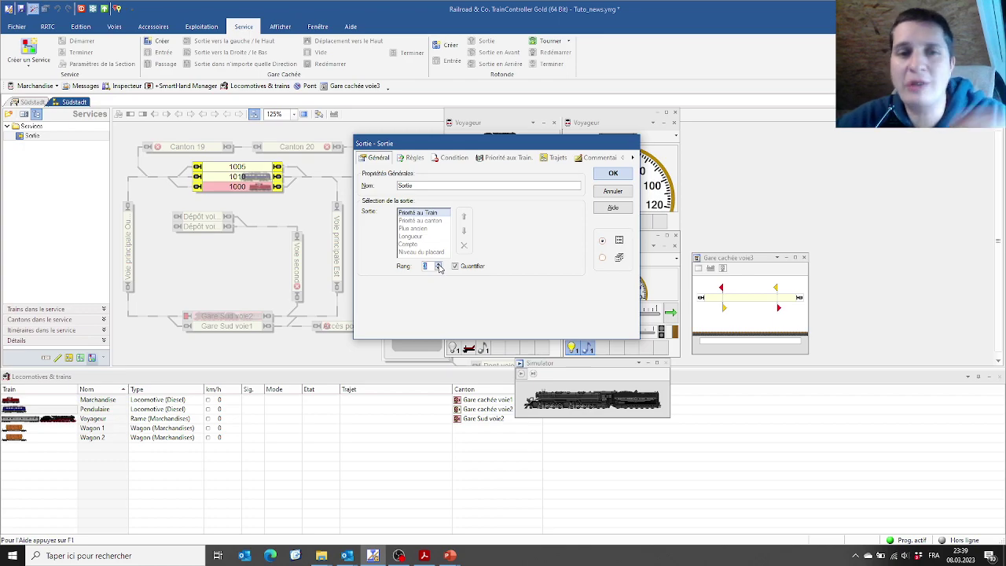
# Re-enable the Priorité au canton criterion as second choice and turn off Quantifier for Priorité au Train.
pyautogui.click(422, 222)
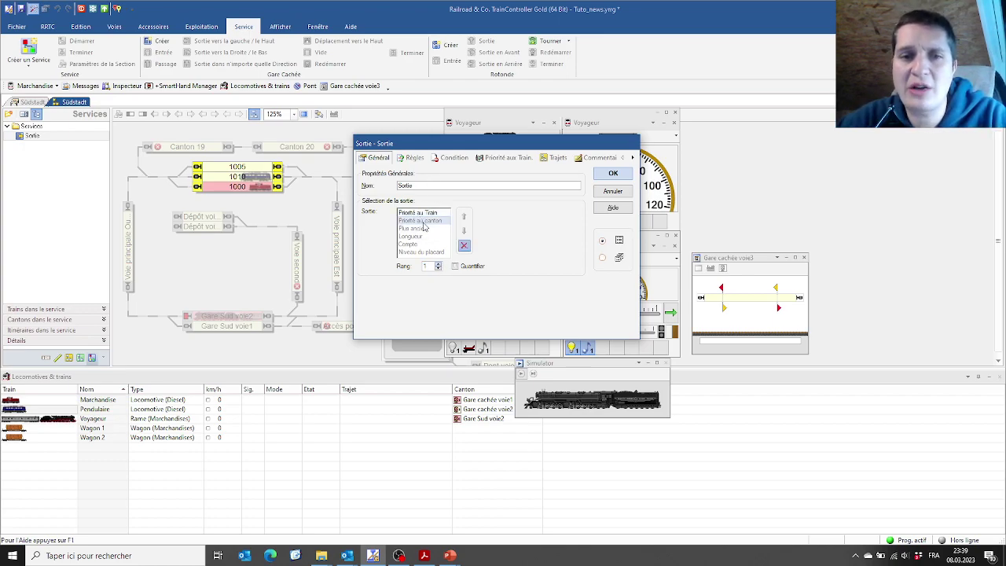
pyautogui.click(465, 246)
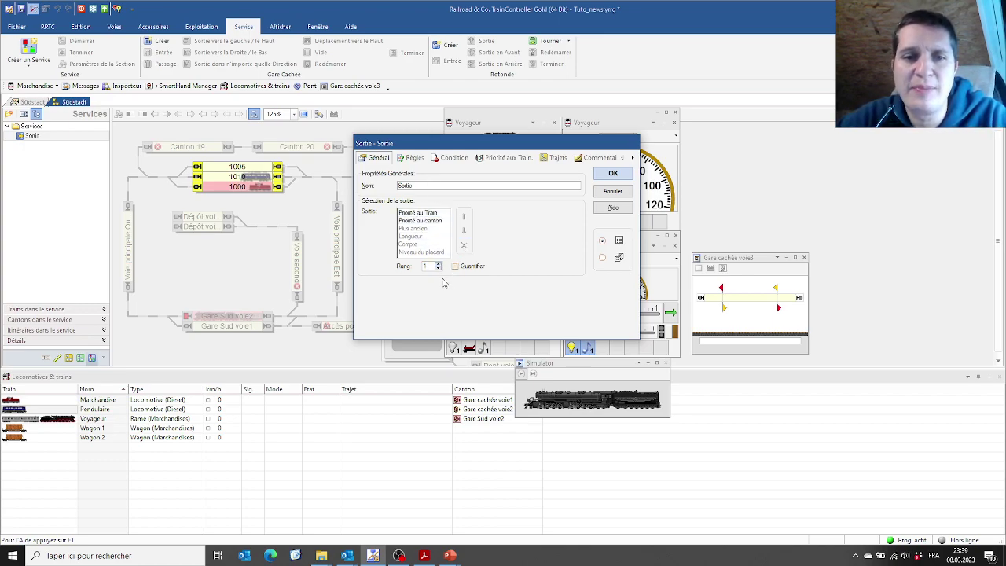
pyautogui.click(423, 213)
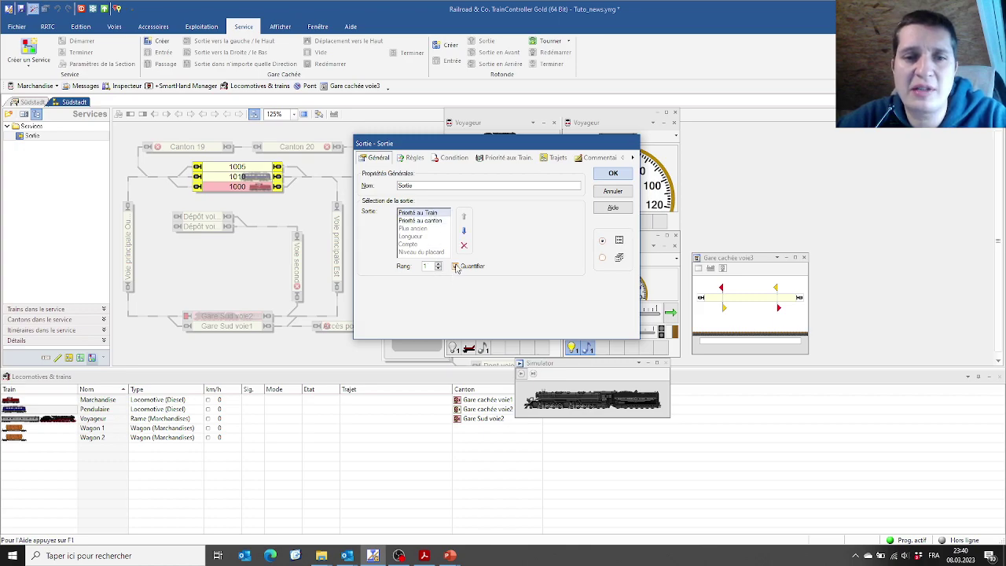
pyautogui.click(432, 221)
pyautogui.click(431, 213)
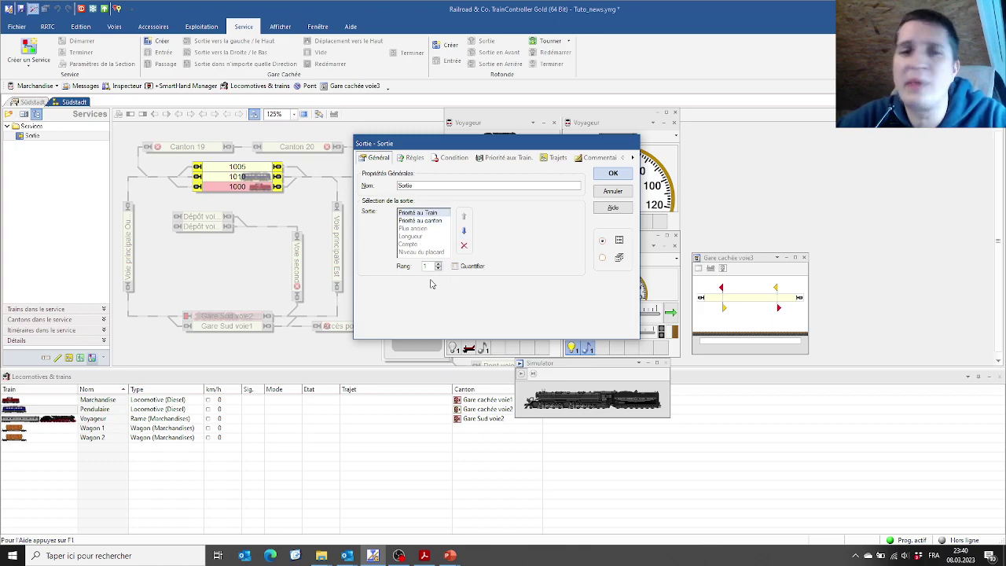
# Enable the Appliquer à tous rule of the Sortie service, and turn it off again.
pyautogui.click(437, 264)
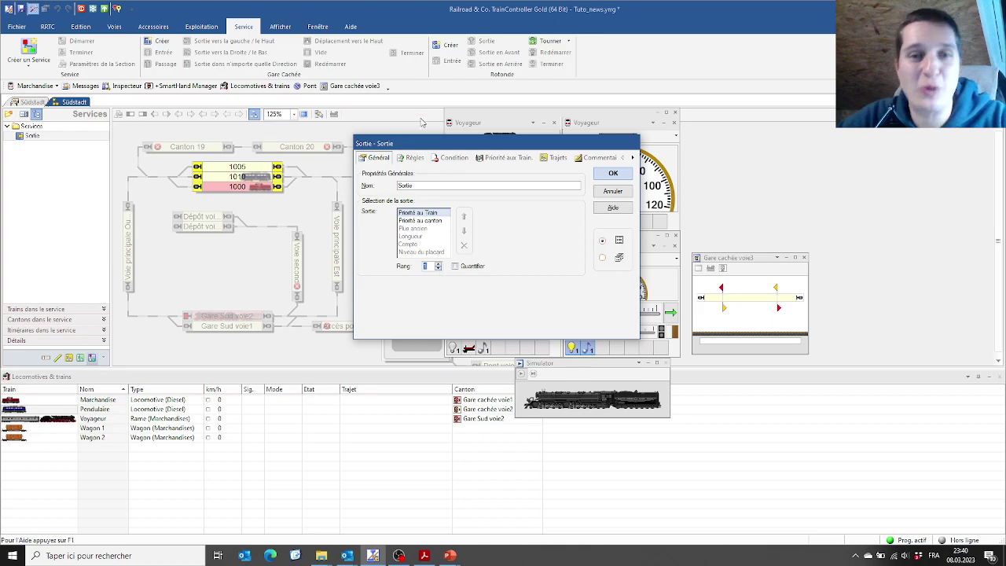
pyautogui.click(411, 158)
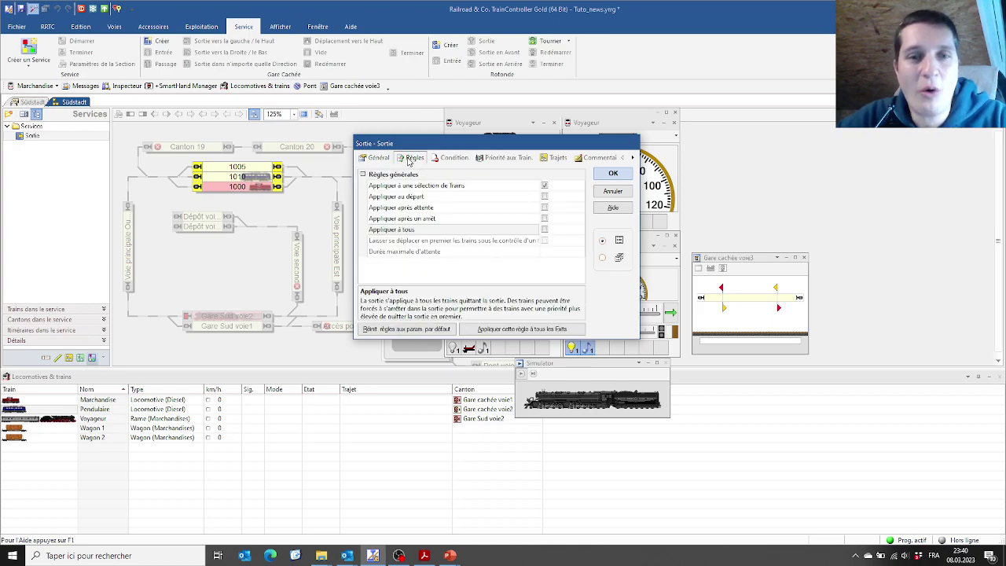
pyautogui.click(545, 229)
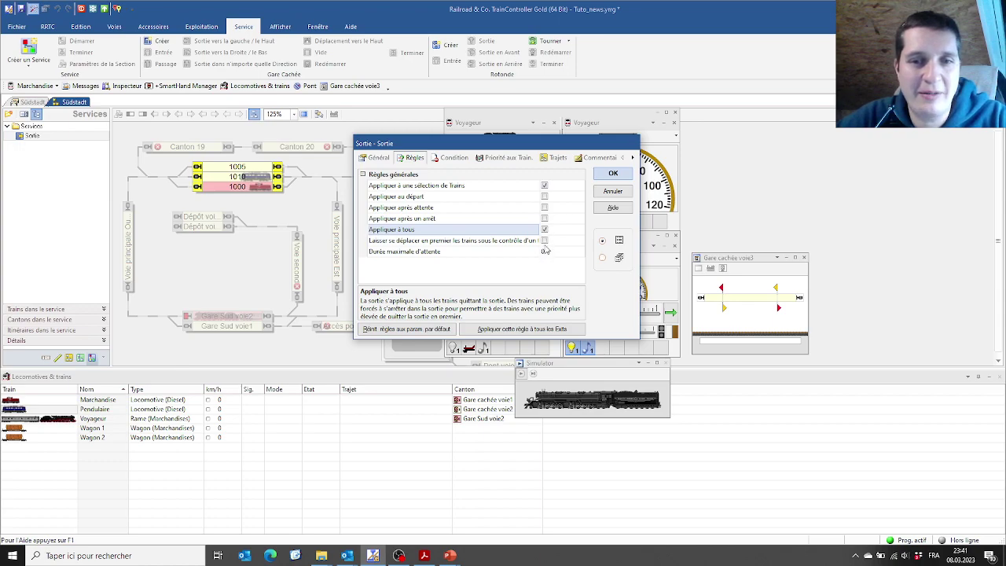
pyautogui.click(545, 229)
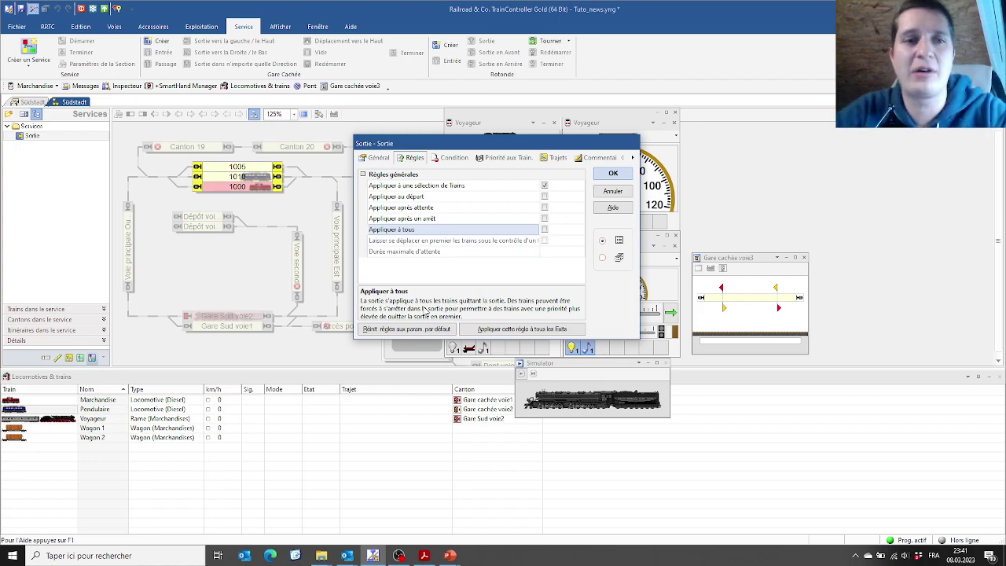
# Examine the service's condition and route settings and the rolling-stock groups, vehicles and descriptions offered for train priorities.
pyautogui.click(463, 158)
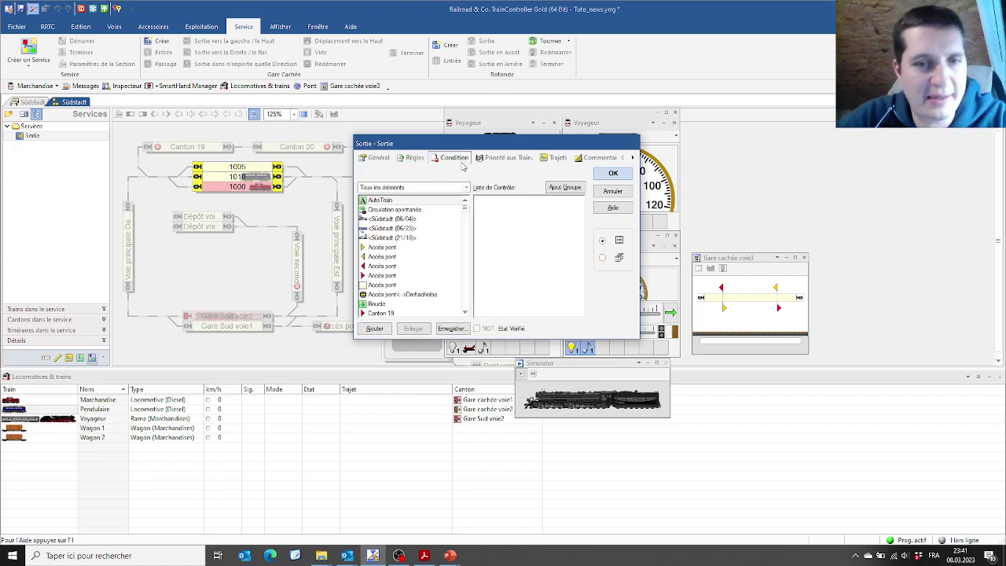
pyautogui.click(551, 164)
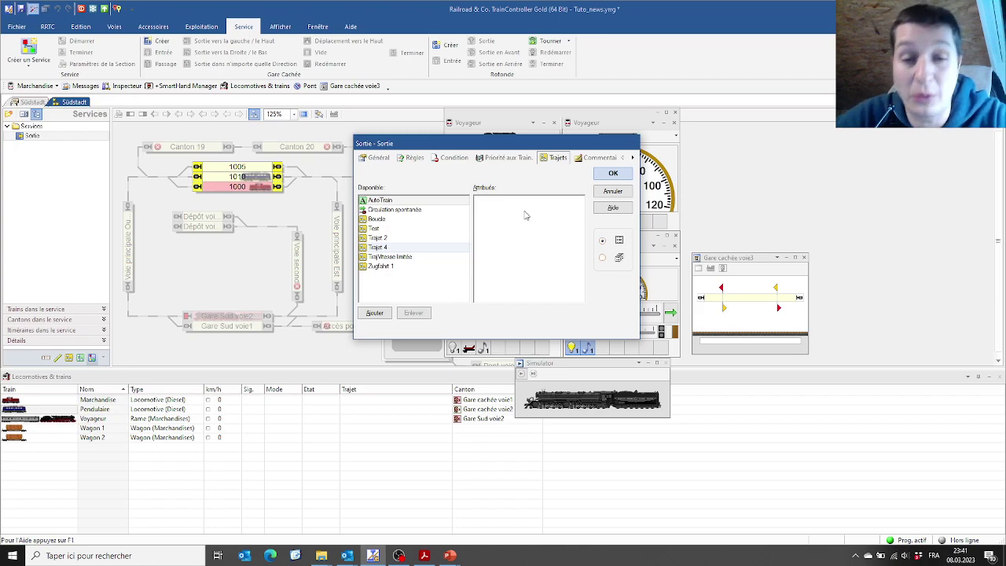
pyautogui.click(517, 159)
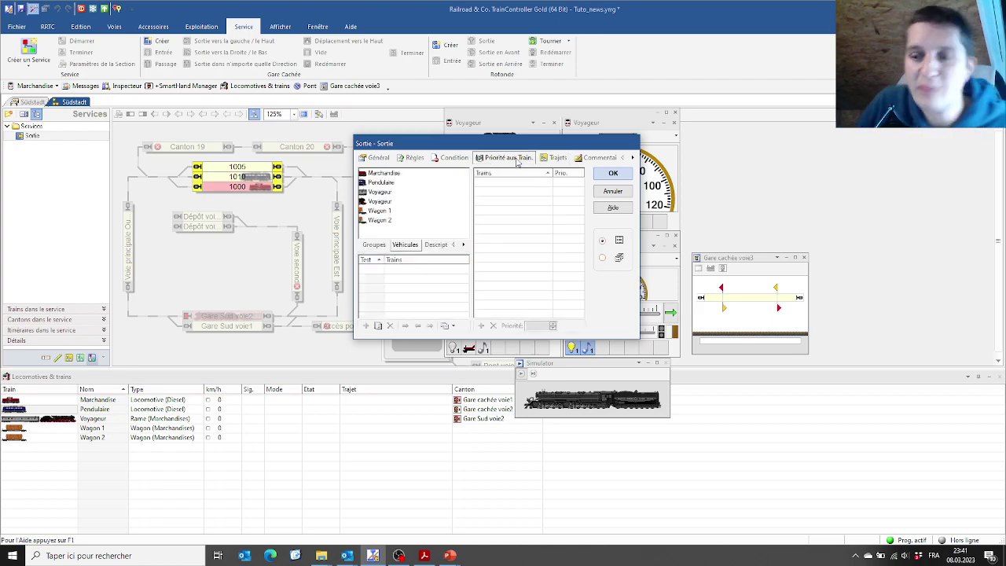
pyautogui.click(373, 245)
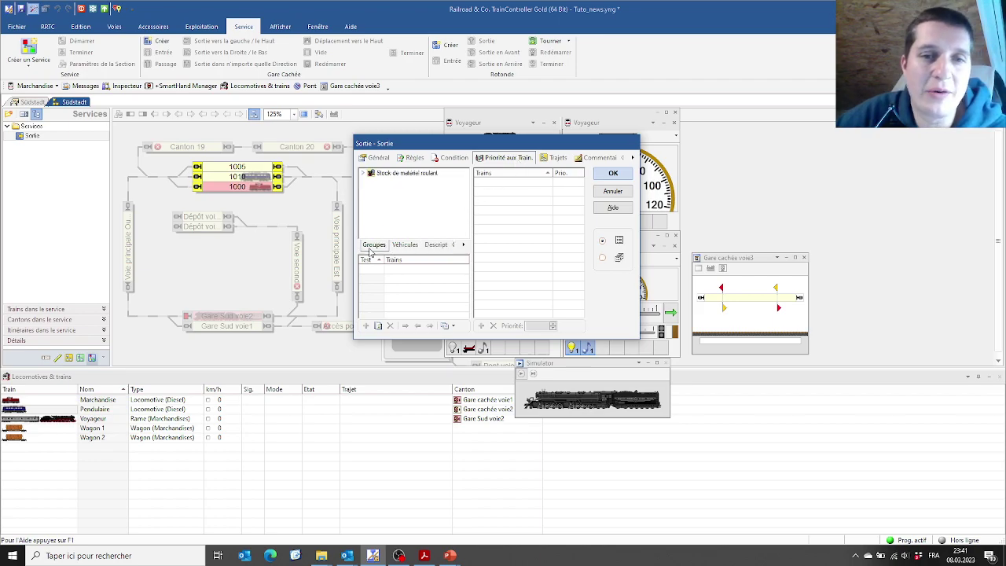
pyautogui.click(393, 174)
pyautogui.click(363, 173)
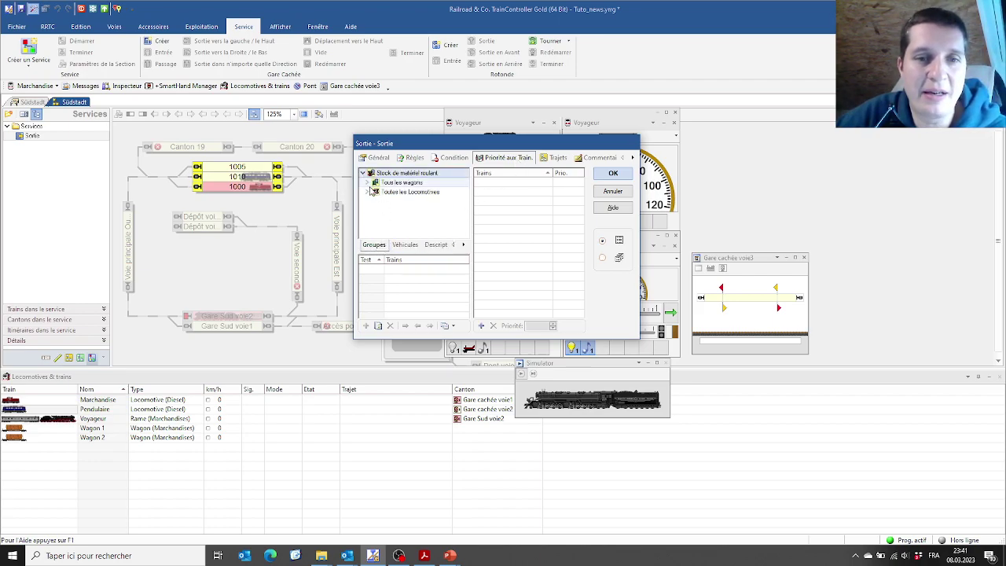
pyautogui.click(366, 182)
pyautogui.click(371, 202)
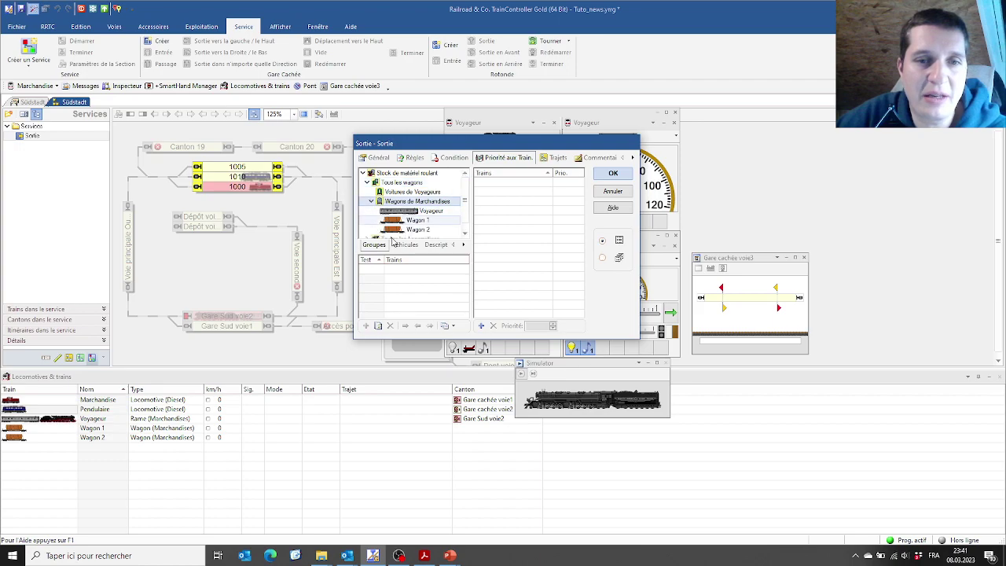
pyautogui.click(405, 245)
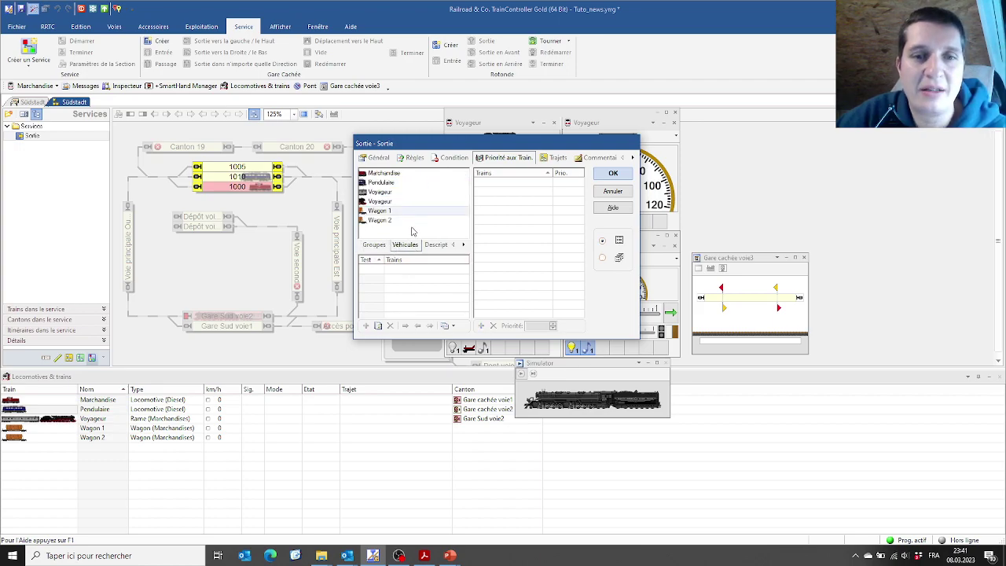
pyautogui.click(381, 194)
pyautogui.click(433, 245)
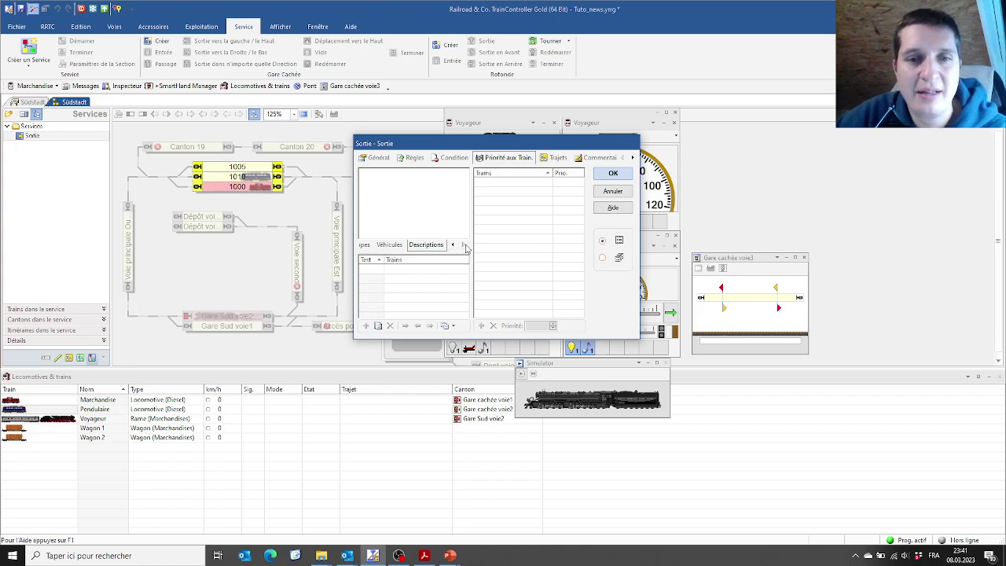
# Add the Marchandise and Pendulaire vehicles to the service's train priority list and set Pendulaire's priority to 1010.
pyautogui.click(389, 245)
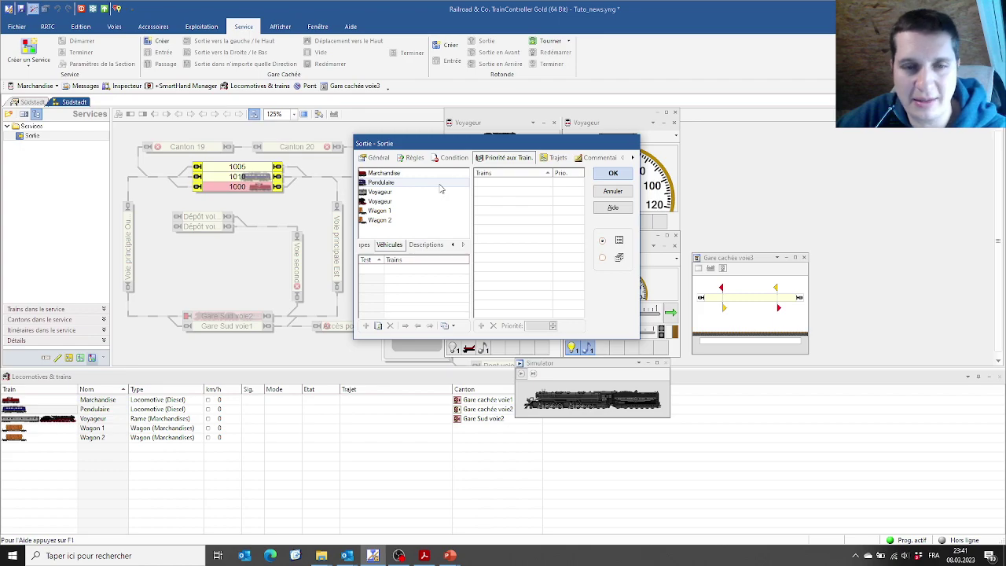
pyautogui.click(372, 175)
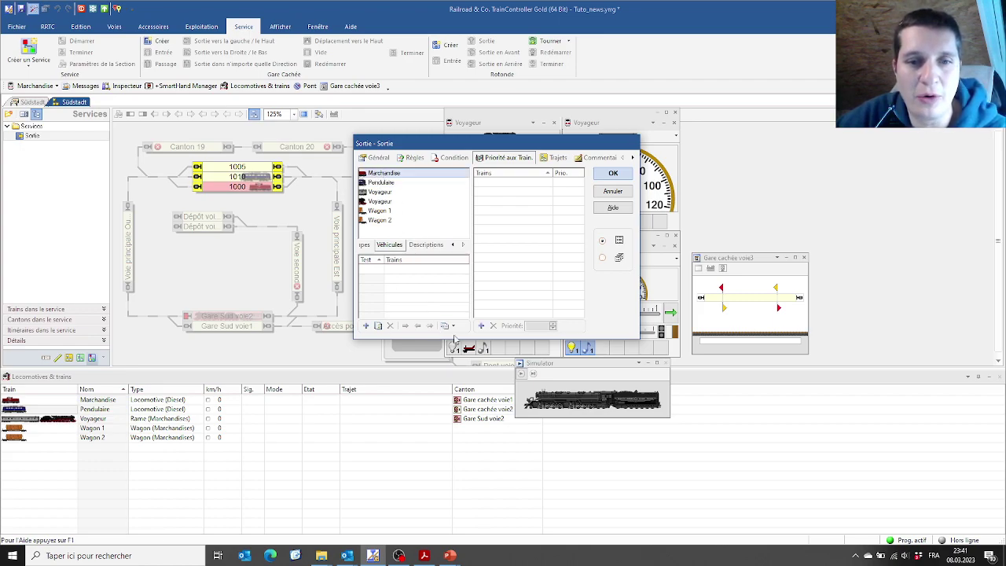
pyautogui.click(481, 325)
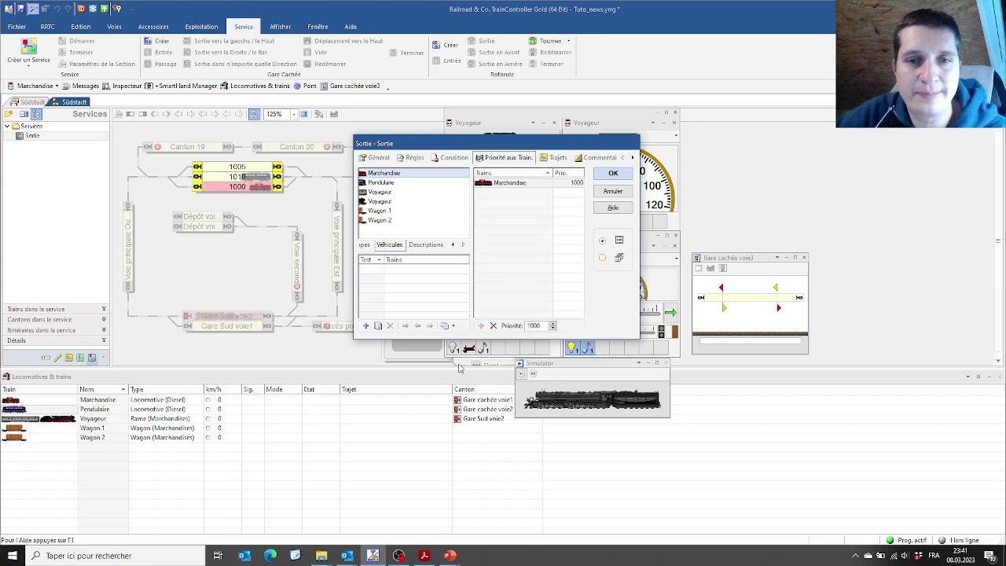
pyautogui.click(385, 183)
pyautogui.click(483, 326)
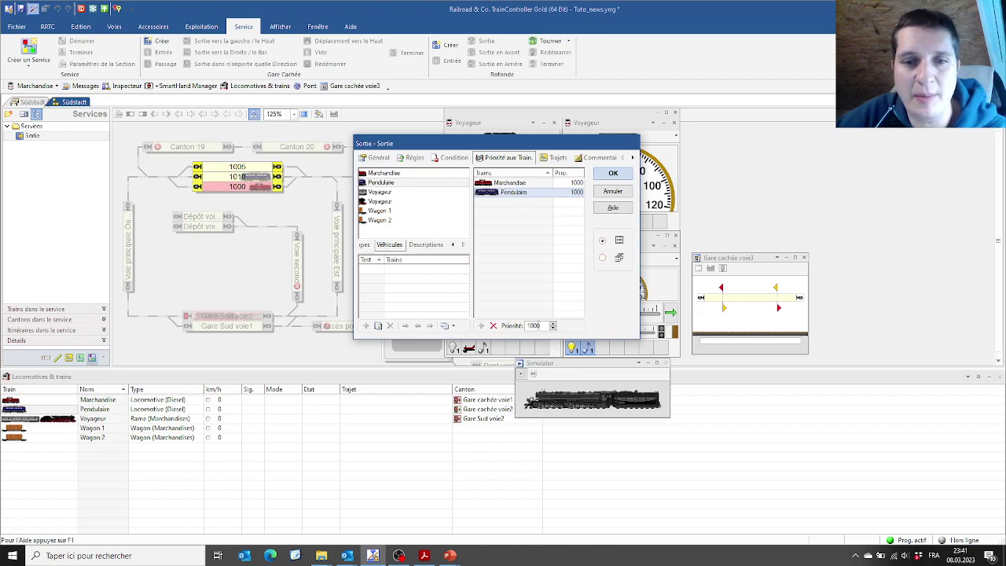
pyautogui.moveTo(534, 327); pyautogui.dragTo(541, 324)
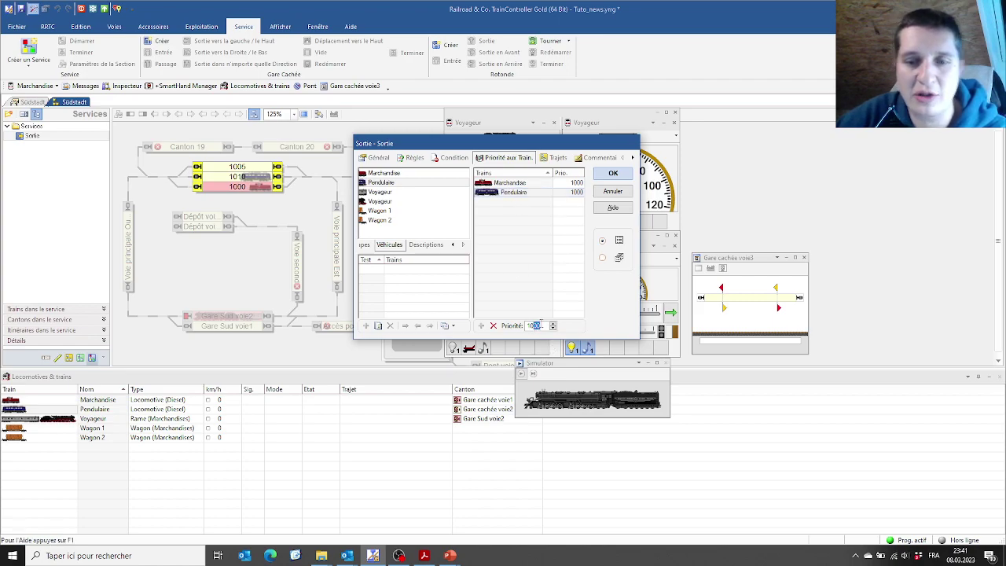
pyautogui.write('10')
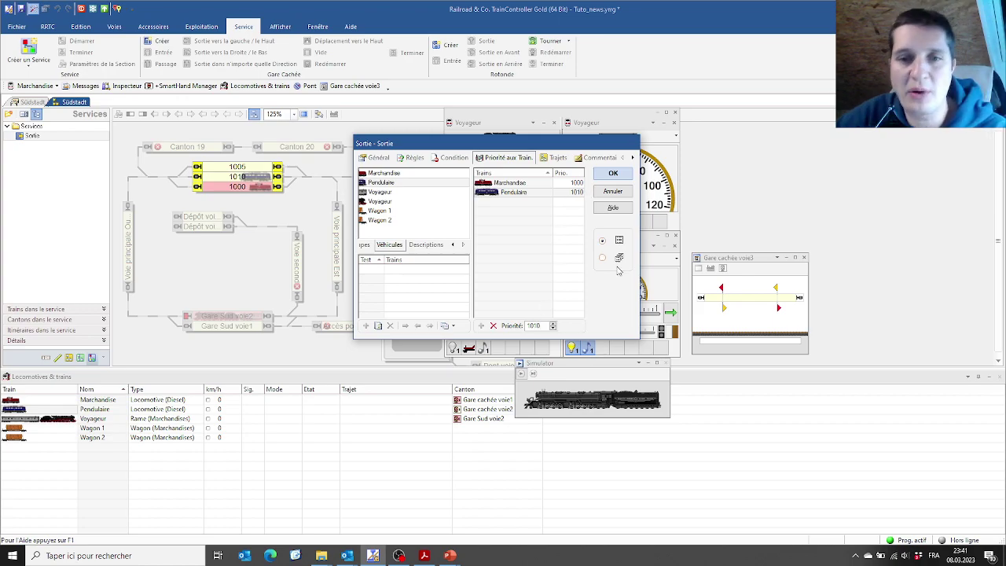
# Add the second Voyageur entry, the locomotive, to the train priority list and set its priority to 2000.
pyautogui.click(401, 201)
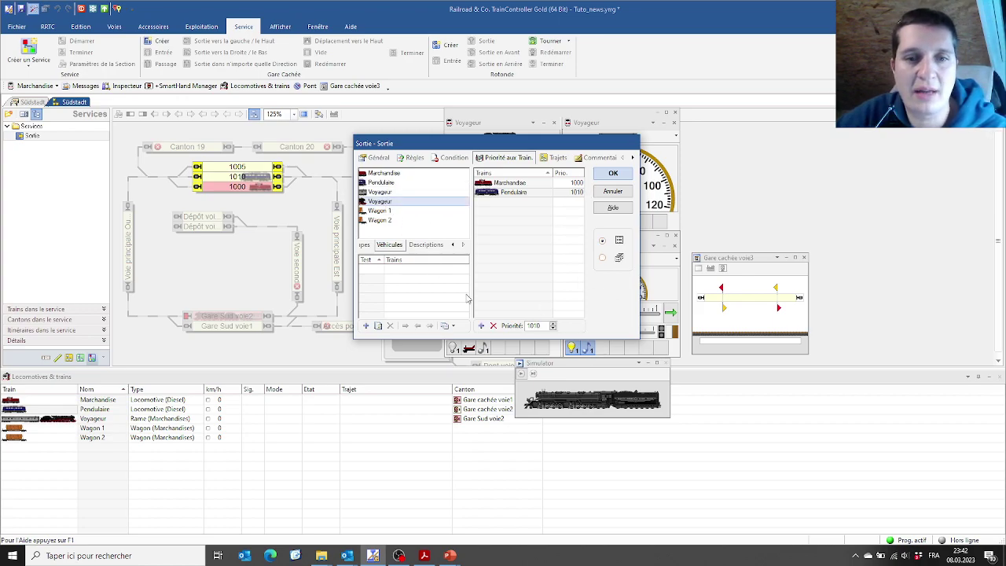
pyautogui.click(481, 326)
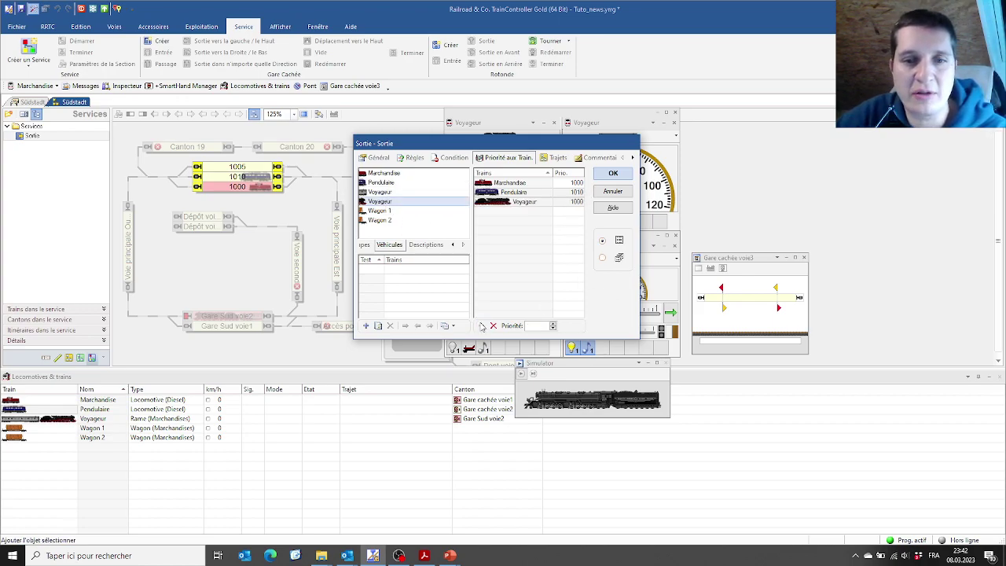
pyautogui.click(570, 203)
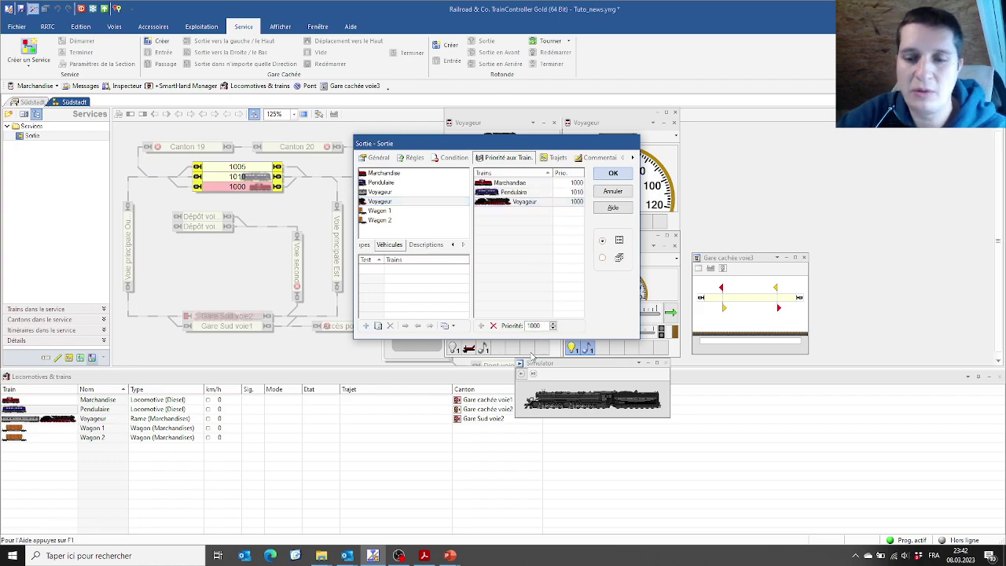
pyautogui.write('2000')
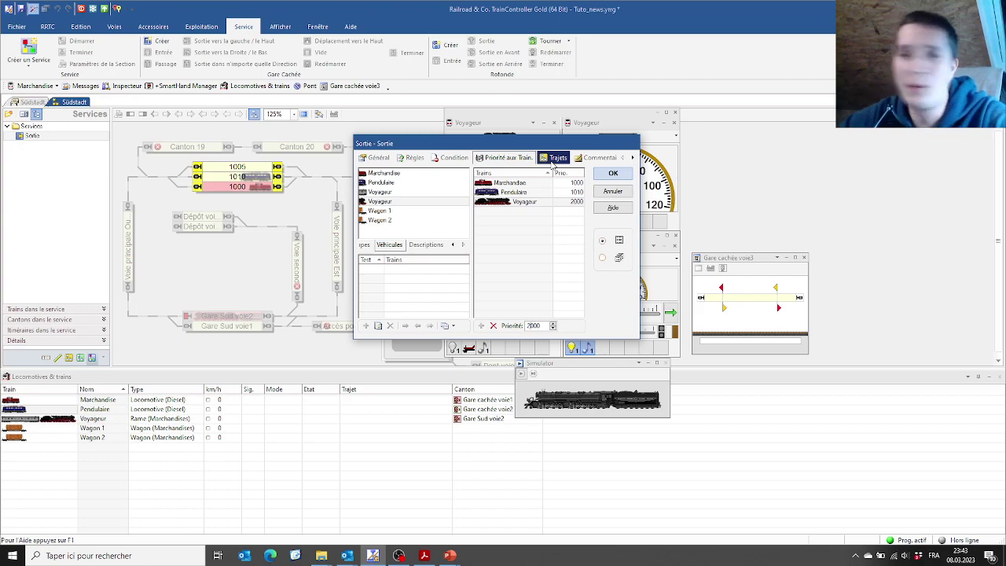
# Switch to the PowerPoint slide show, view the automatic route rules slide and advance to the closing slide.
pyautogui.moveTo(458, 555)
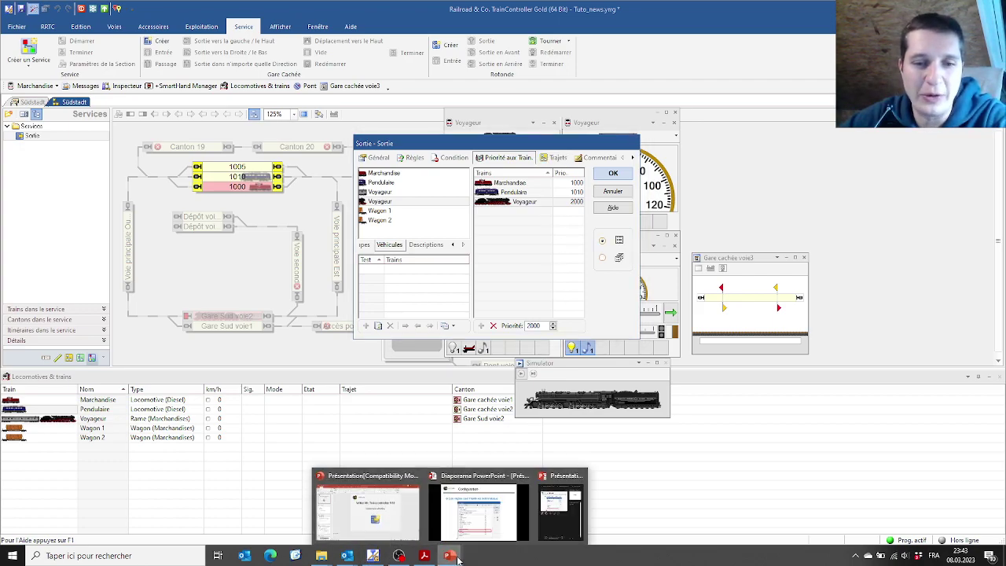
pyautogui.click(503, 515)
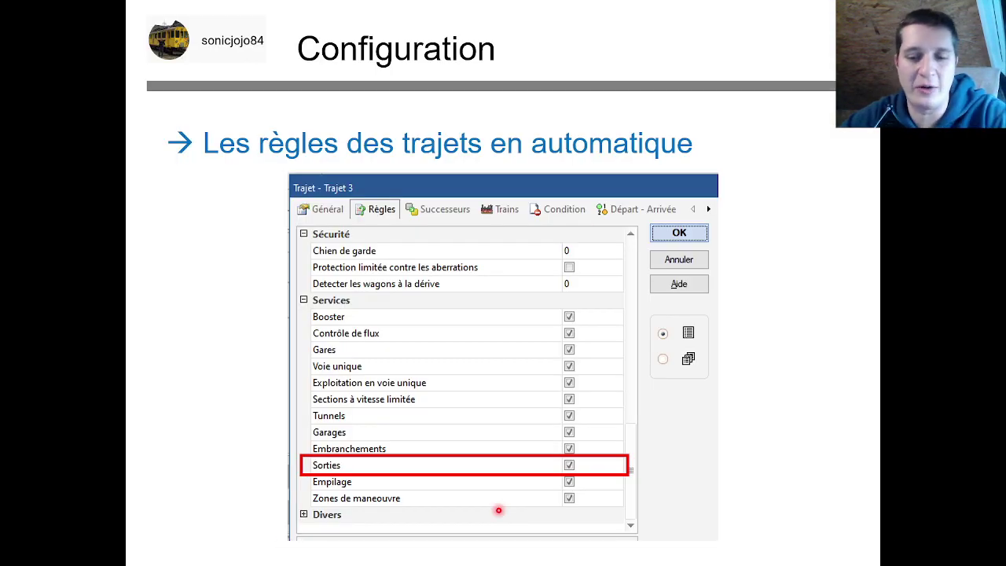
pyautogui.press('Right')
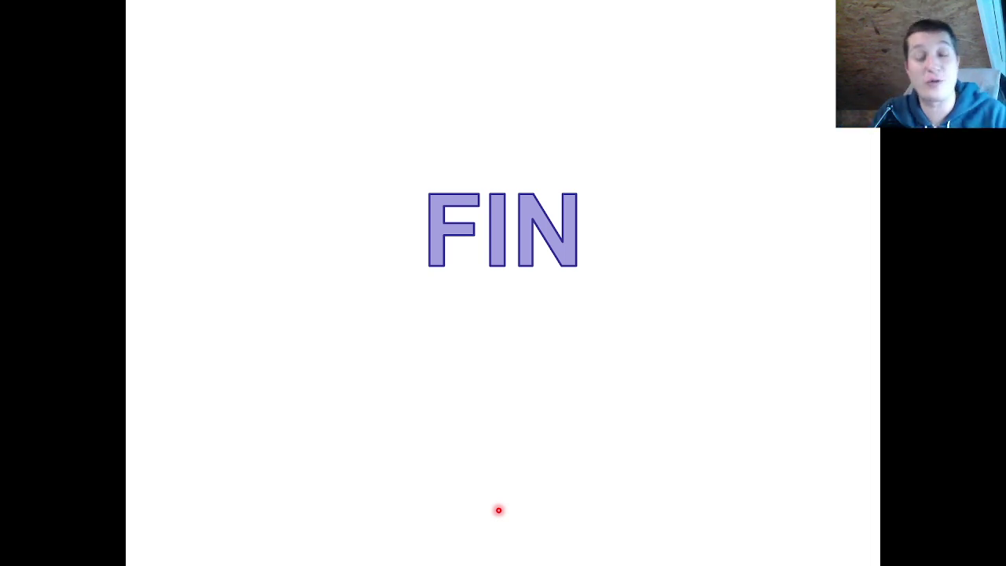